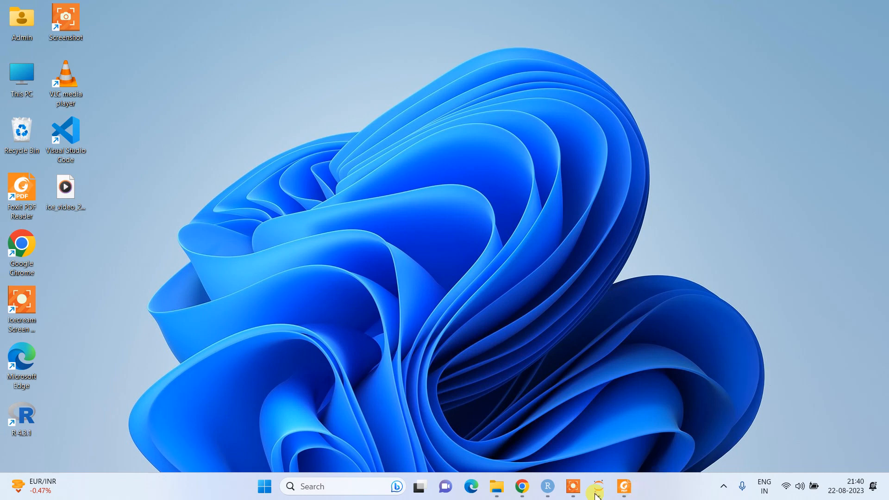
Step: Switch to Chrome, search for "apache spark download" in a new tab, and open the Apache Spark Downloads page
{"action": "left_click", "coordinate": [523, 493]}
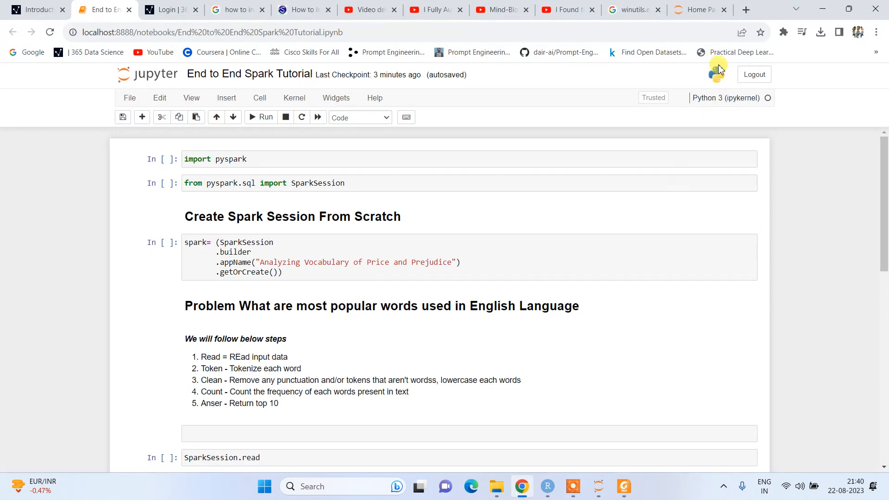
{"action": "left_click", "coordinate": [746, 11]}
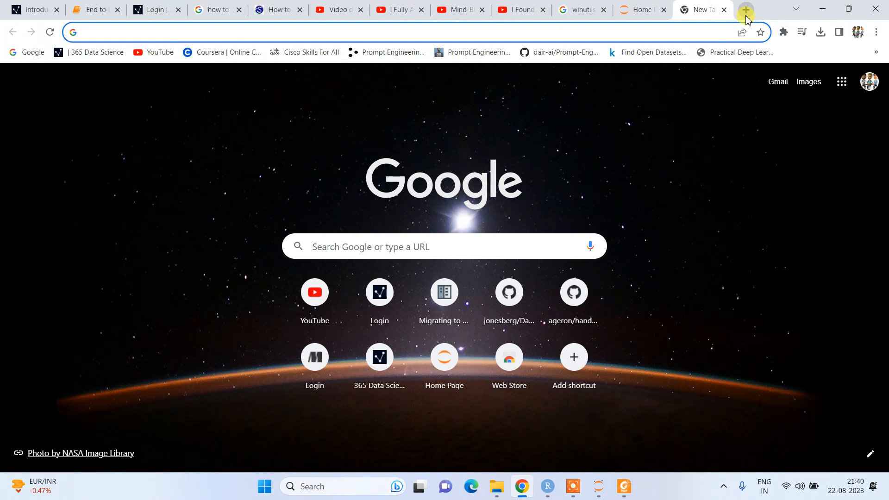
{"action": "type", "text": "apach"}
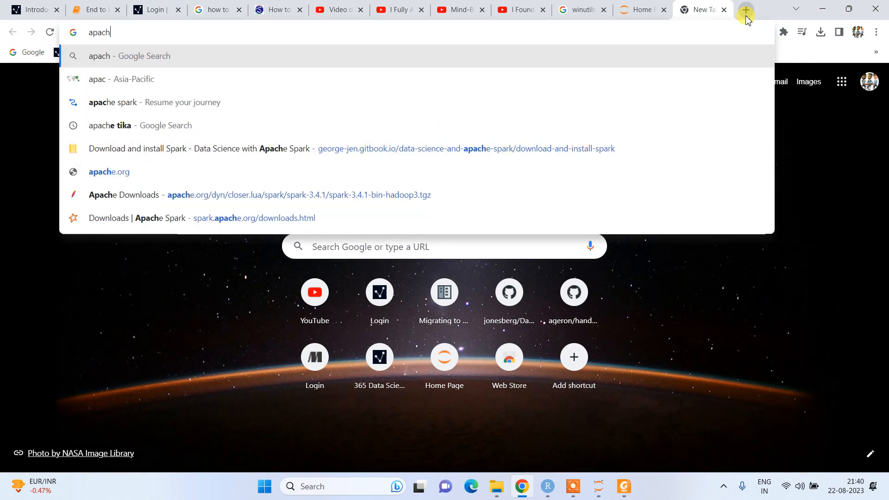
{"action": "type", "text": "e spark down"}
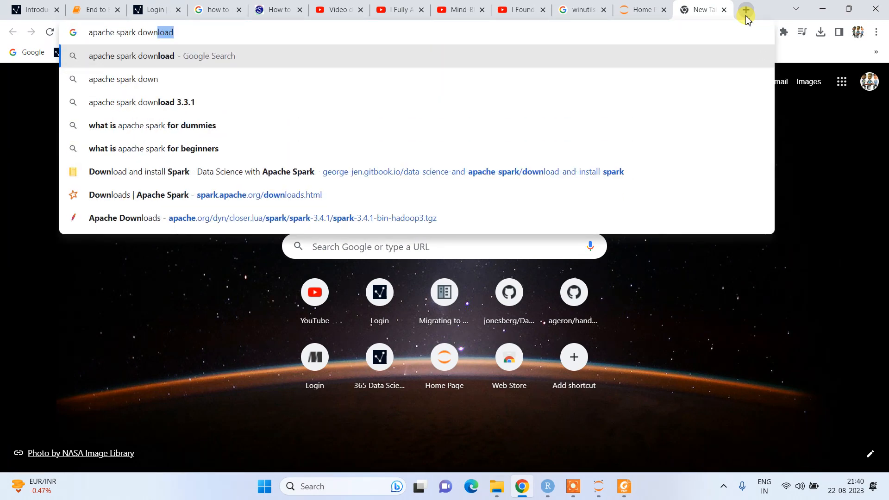
{"action": "key", "text": "Return"}
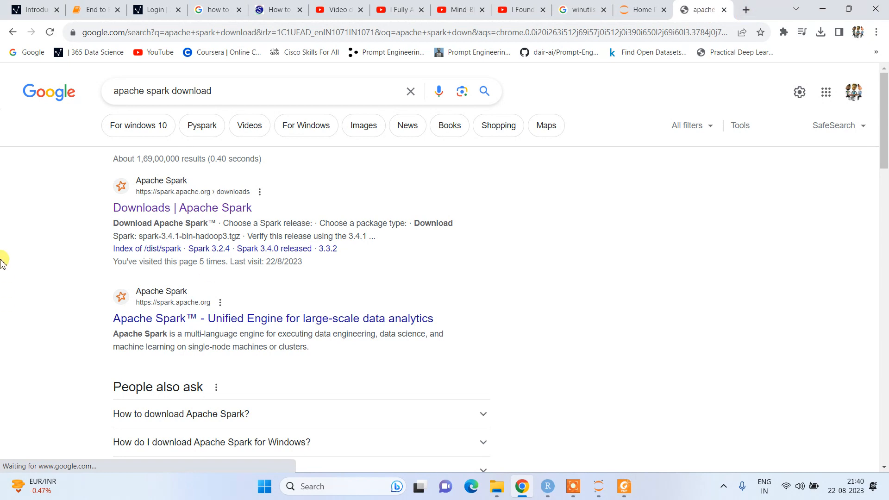
{"action": "left_click", "coordinate": [147, 210]}
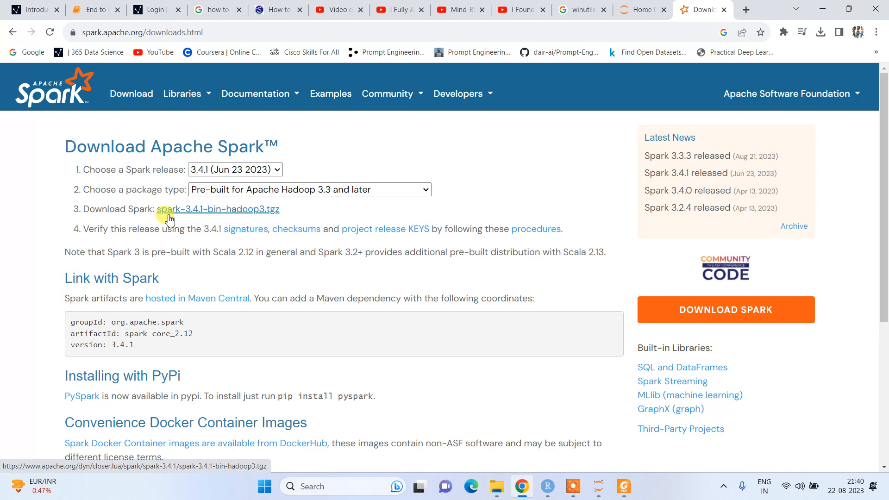
Step: Start downloading spark-3.4.1-bin-hadoop3.tgz from the suggested Apache site and cancel the transfer
{"action": "left_click", "coordinate": [231, 211]}
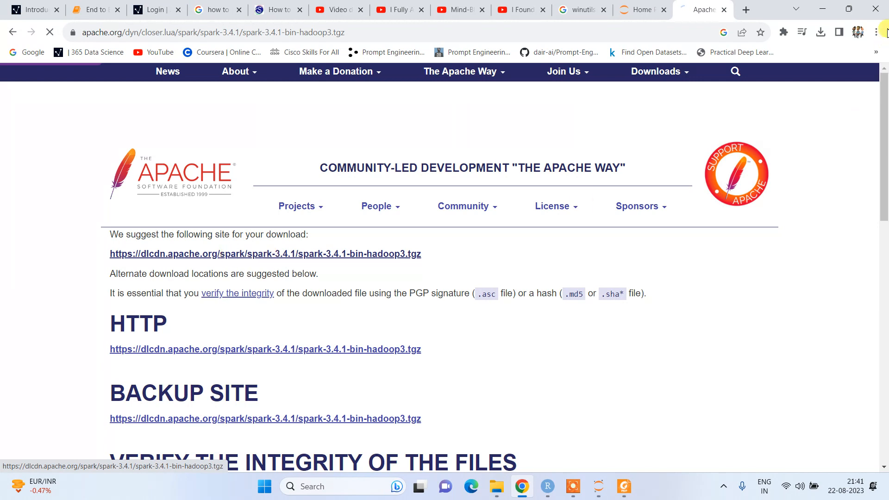
{"action": "left_click", "coordinate": [823, 32]}
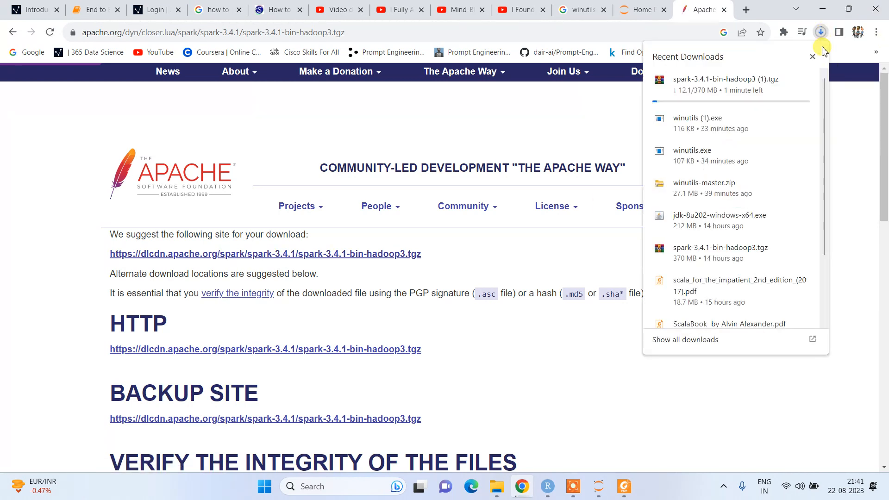
{"action": "left_click", "coordinate": [803, 81]}
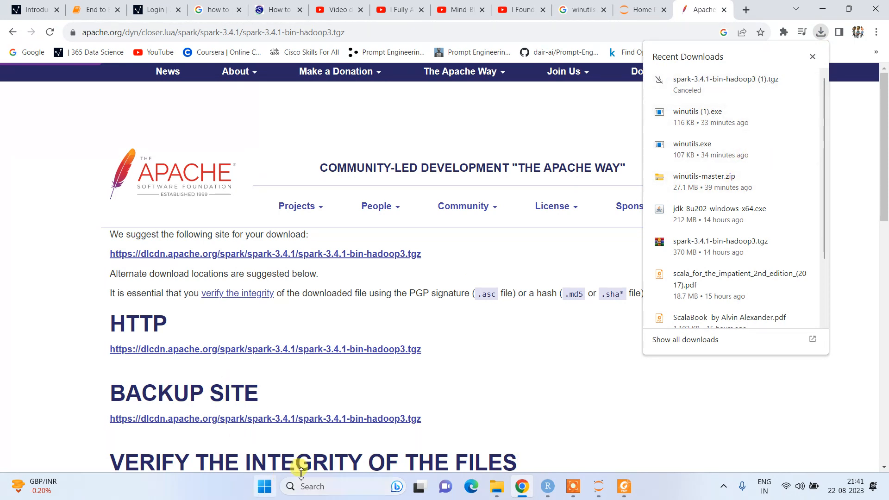
Step: Review the browser's full download list and locate the spark-3.4.1-bin-hadoop3 folder in File Explorer's Downloads folder
{"action": "left_click", "coordinate": [689, 347]}
{"action": "scroll", "coordinate": [406, 340], "scroll_direction": "down", "scroll_amount": 1}
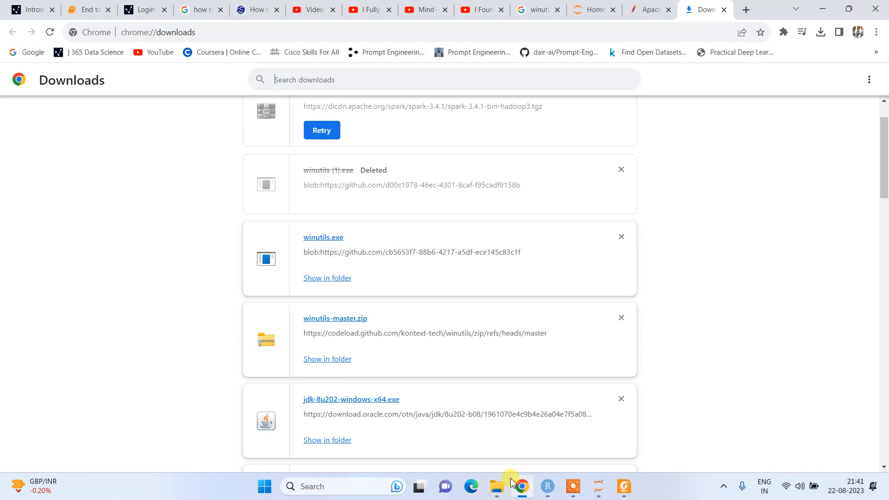
{"action": "mouse_move", "coordinate": [505, 484]}
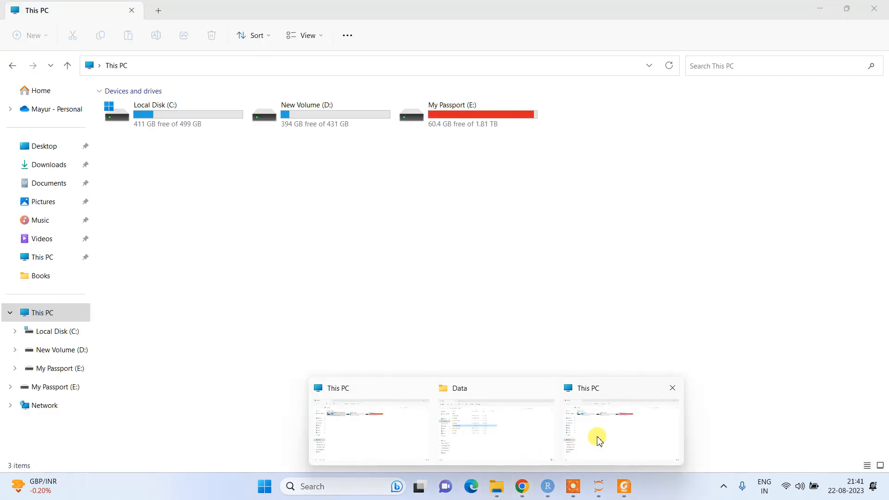
{"action": "left_click", "coordinate": [597, 440]}
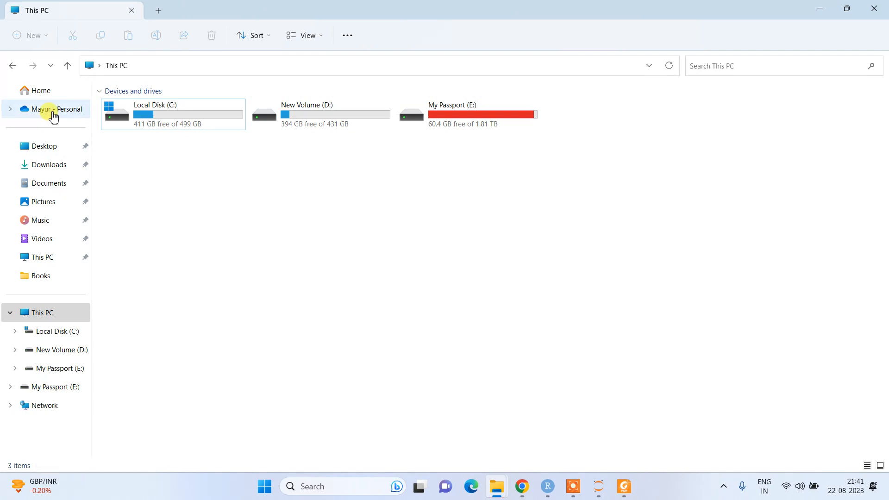
{"action": "left_click", "coordinate": [51, 165]}
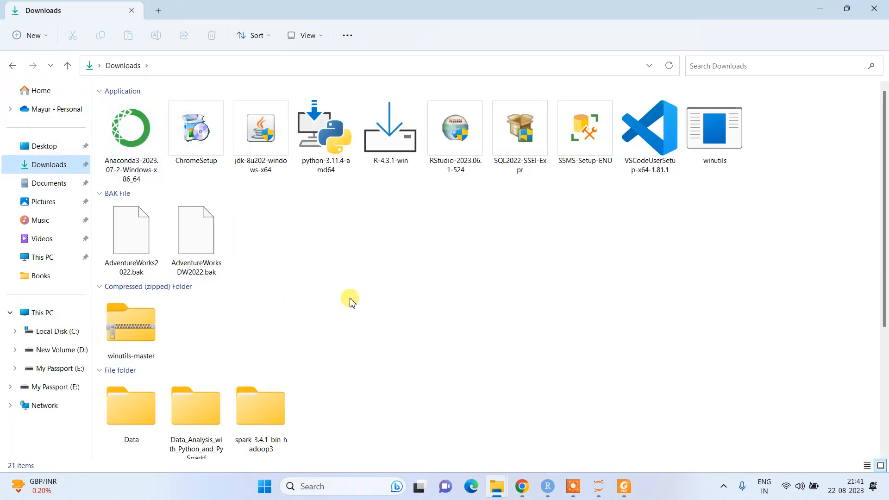
{"action": "scroll", "coordinate": [350, 308], "scroll_direction": "down", "scroll_amount": 2}
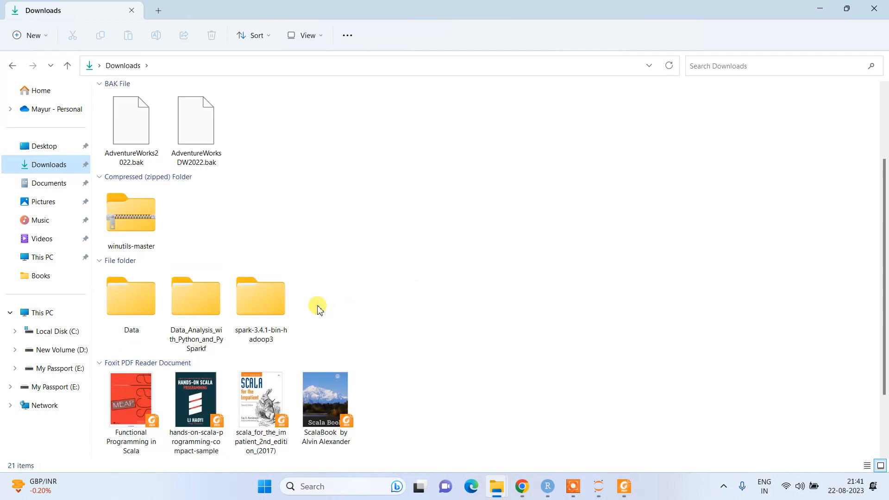
{"action": "left_click", "coordinate": [277, 301]}
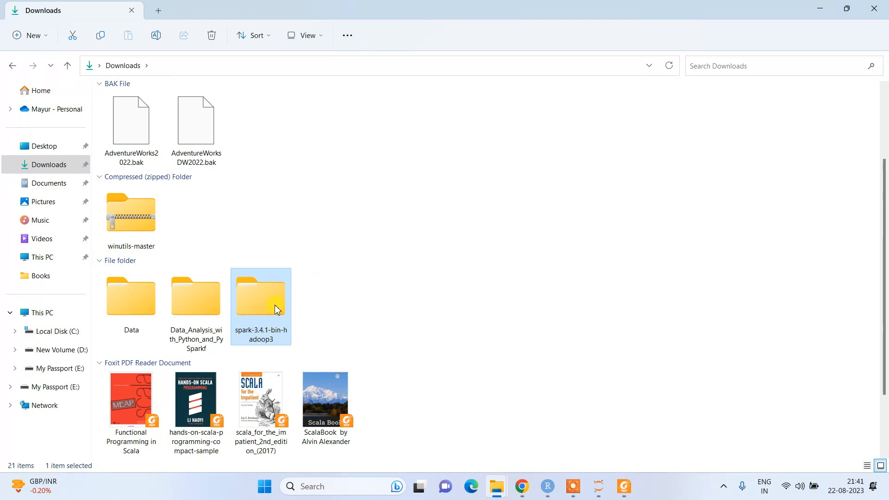
{"action": "scroll", "coordinate": [278, 254], "scroll_direction": "up", "scroll_amount": 2}
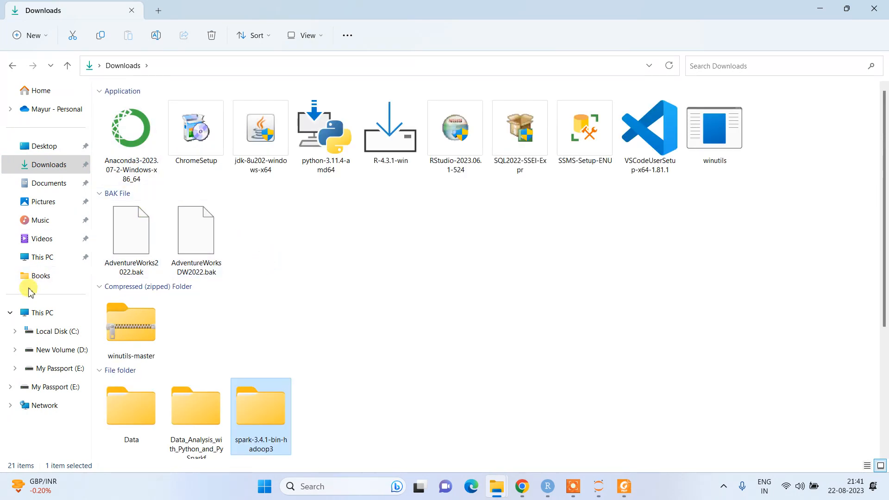
Step: Show the C: drive's folders as large icons and examine the contents of C:\Spark\Spark3
{"action": "left_click", "coordinate": [65, 330]}
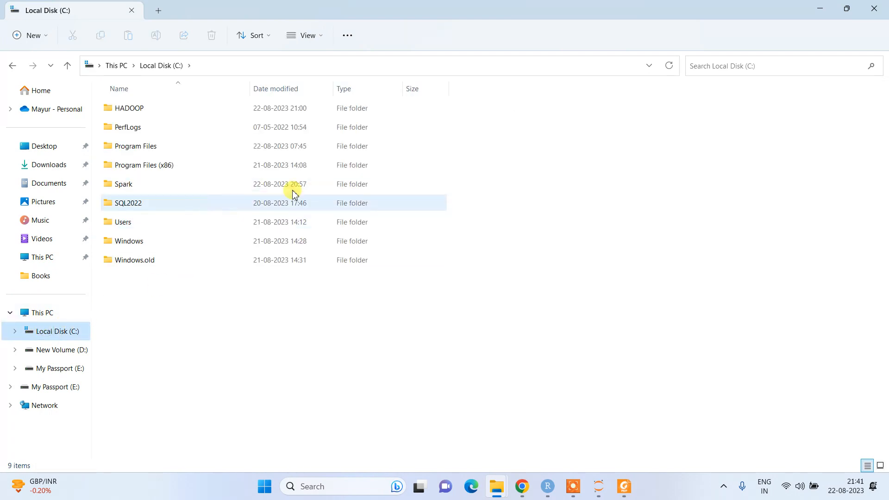
{"action": "left_click", "coordinate": [881, 466]}
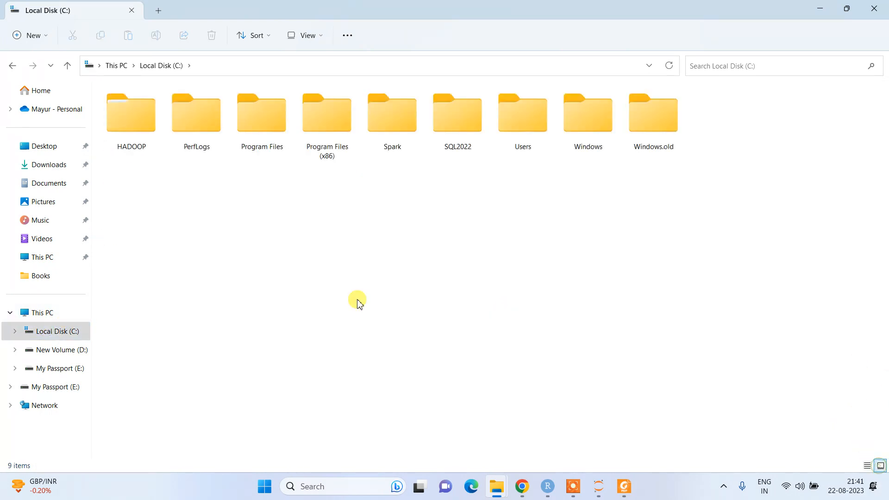
{"action": "double_click", "coordinate": [385, 142]}
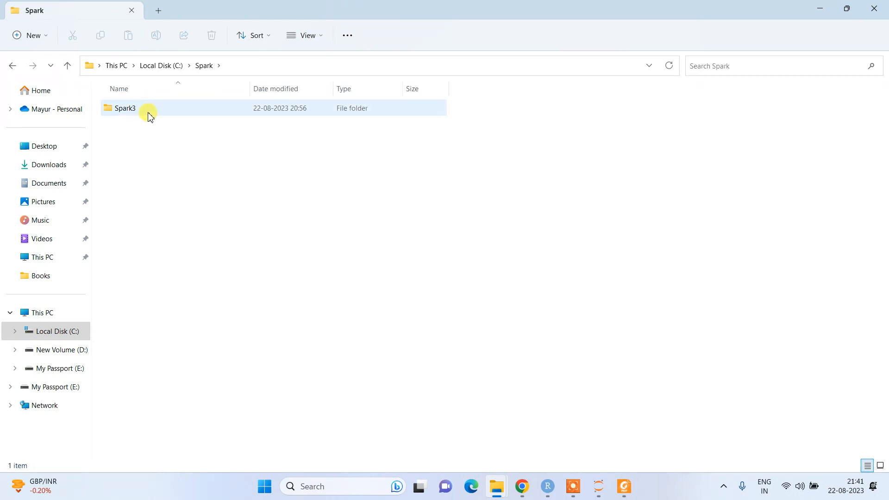
{"action": "double_click", "coordinate": [148, 115]}
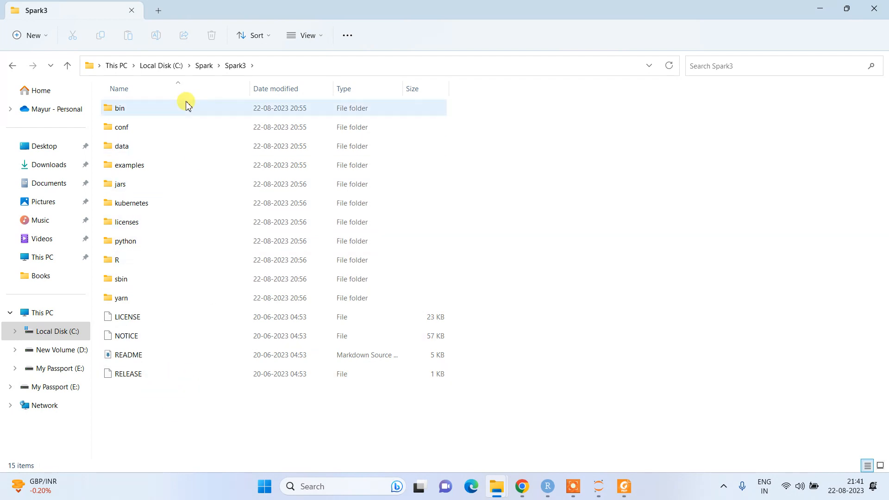
{"action": "left_click", "coordinate": [204, 67]}
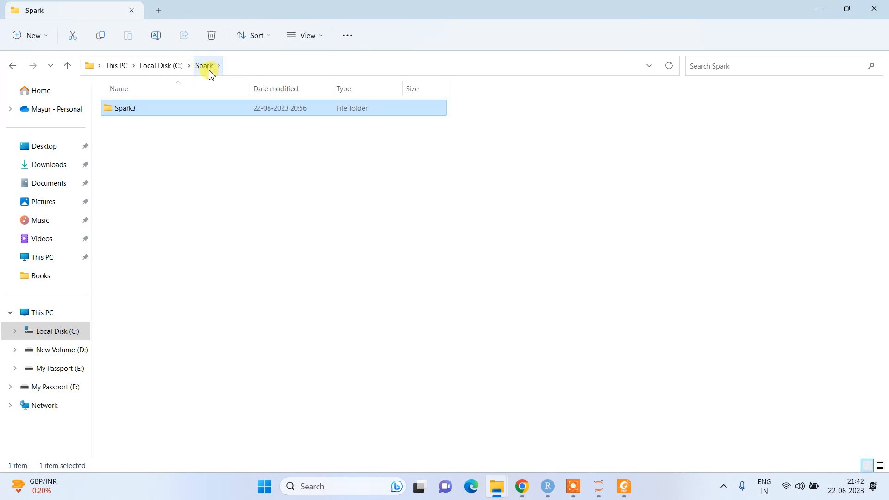
{"action": "double_click", "coordinate": [163, 111]}
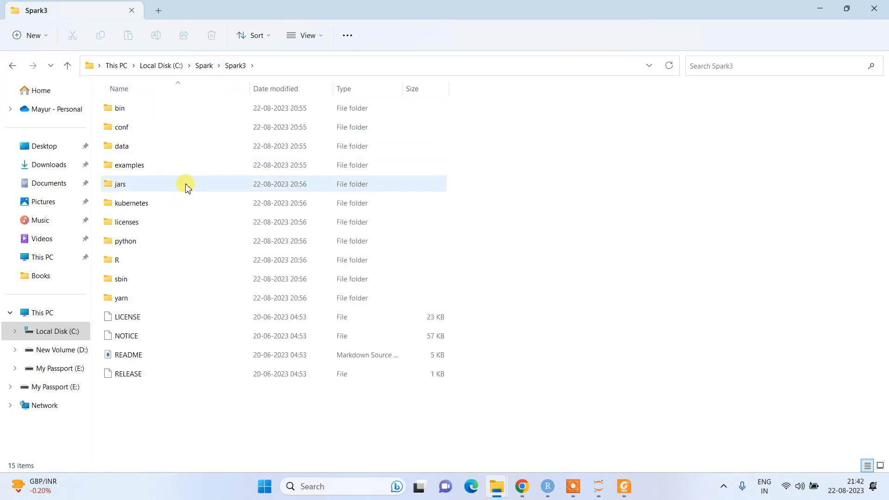
Step: Examine the extracted Spark files in the nested spark-3.4.1-bin-hadoop3 folder inside Downloads
{"action": "left_click", "coordinate": [67, 167]}
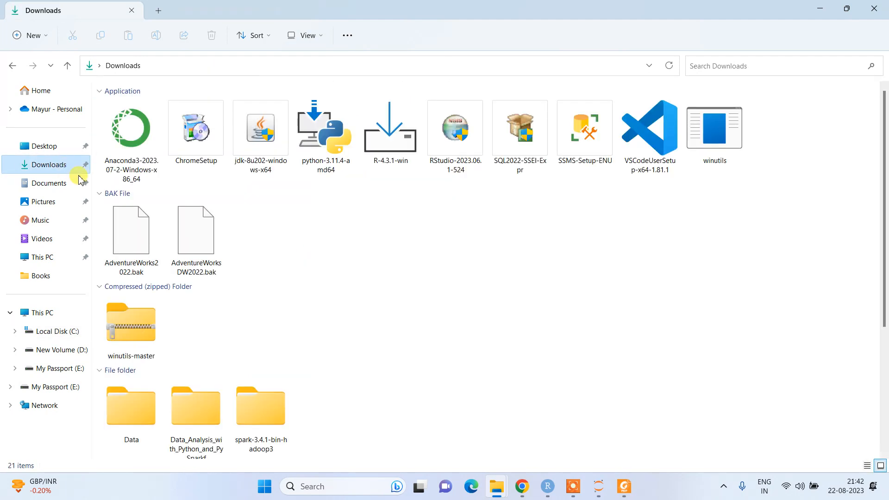
{"action": "left_click", "coordinate": [267, 425]}
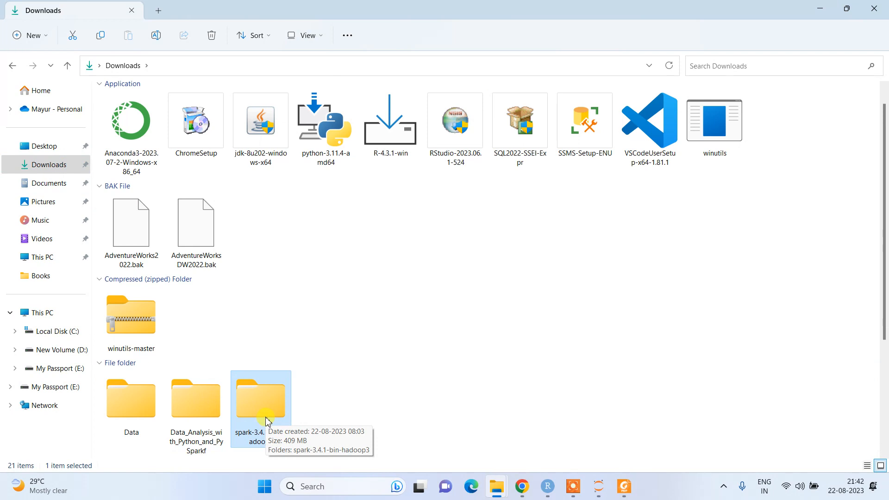
{"action": "left_click", "coordinate": [268, 420]}
{"action": "left_click", "coordinate": [385, 394]}
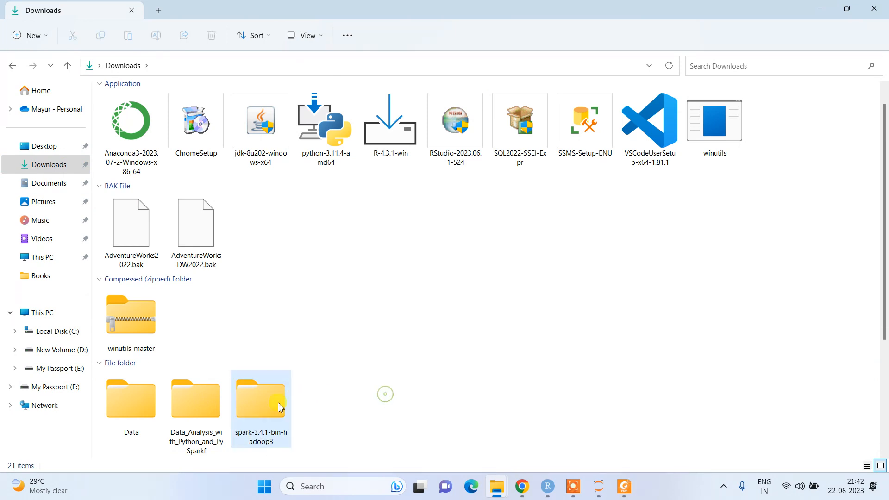
{"action": "double_click", "coordinate": [280, 407]}
{"action": "left_click", "coordinate": [172, 125]}
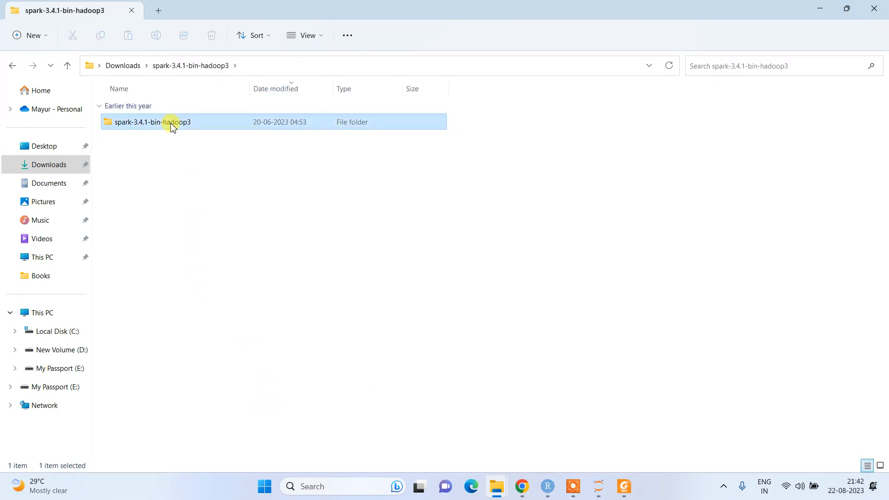
{"action": "double_click", "coordinate": [173, 123]}
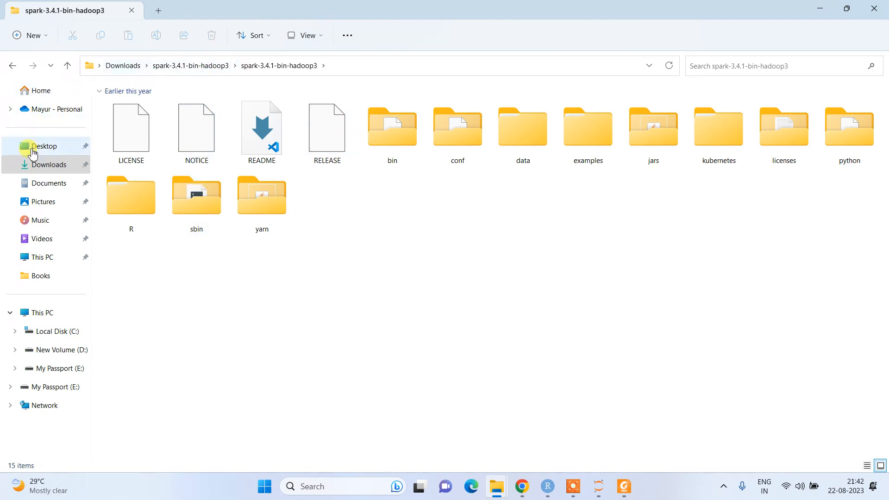
Step: Return to C:\Spark\Spark3 to compare its contents with the extracted Spark files
{"action": "left_click", "coordinate": [42, 313]}
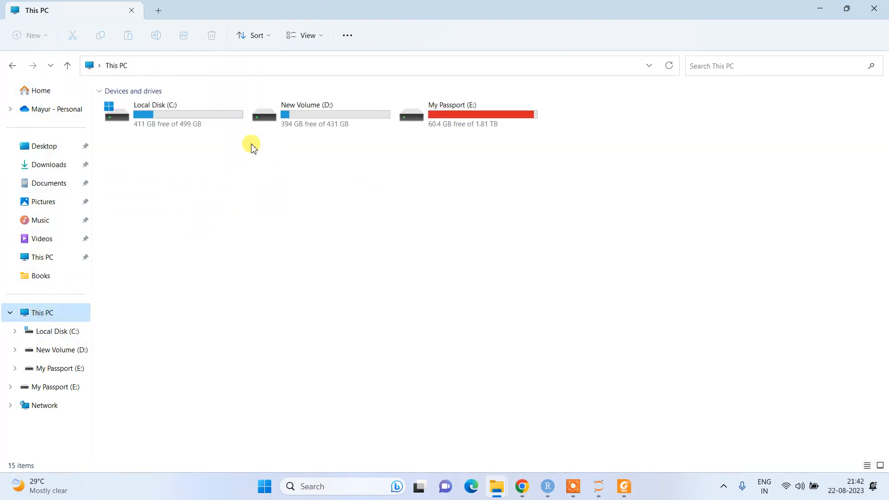
{"action": "double_click", "coordinate": [188, 114]}
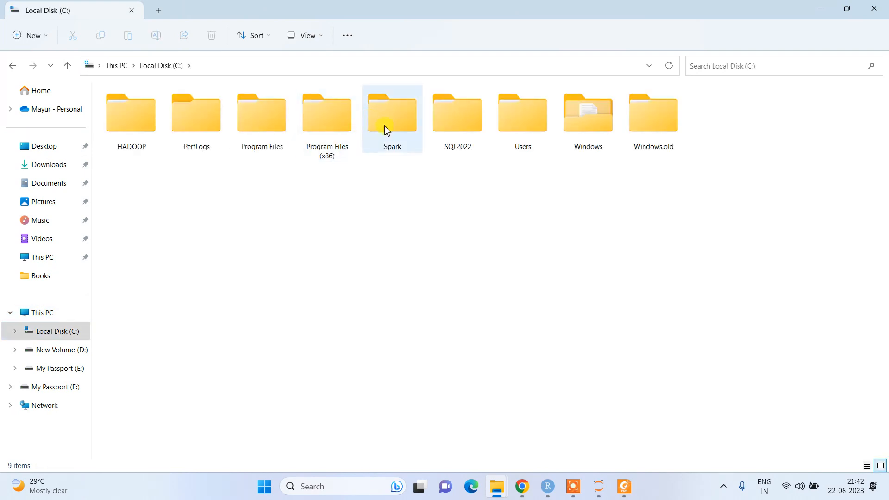
{"action": "double_click", "coordinate": [392, 128]}
{"action": "double_click", "coordinate": [125, 109]}
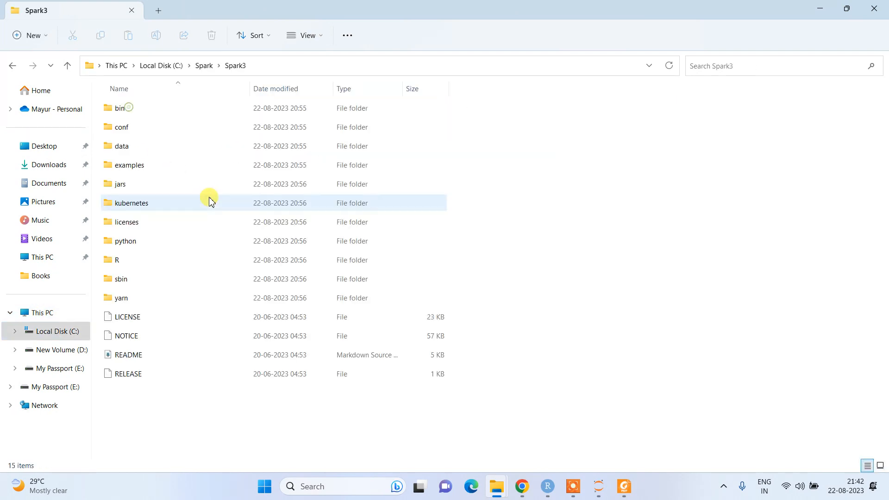
Step: Open the C:\HADOOP\BIN folder and check for the winutils application
{"action": "left_click", "coordinate": [171, 65]}
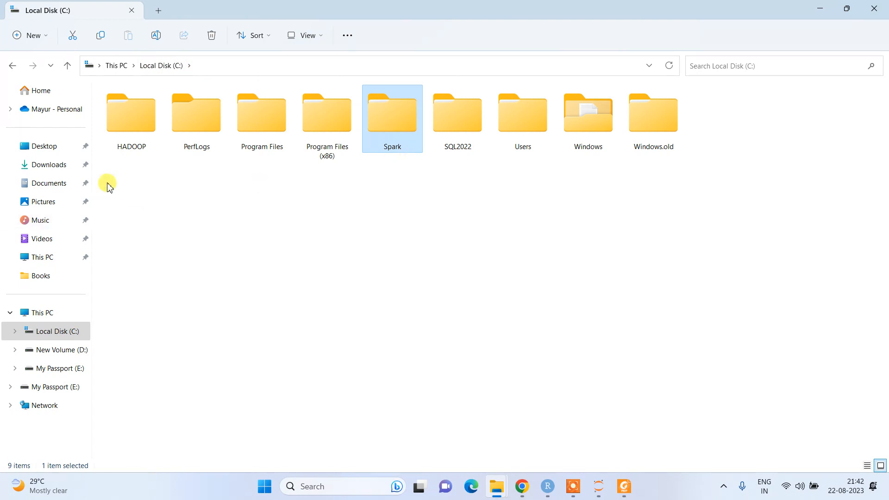
{"action": "left_click", "coordinate": [134, 131]}
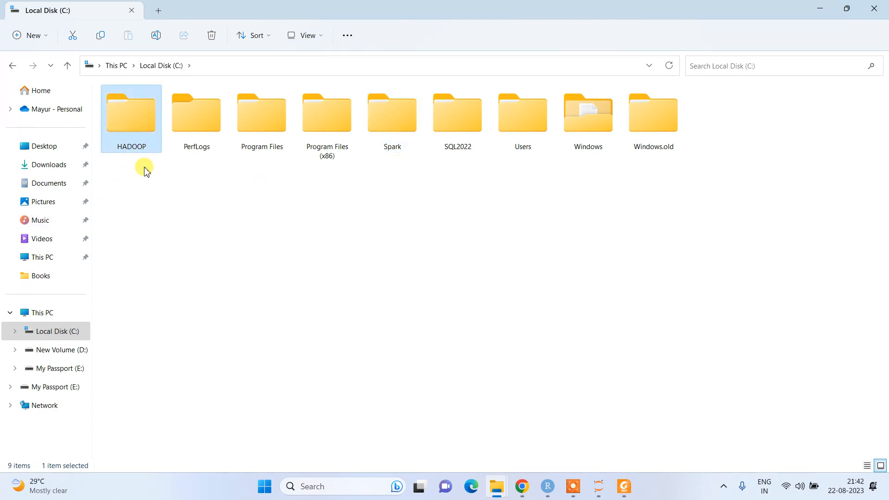
{"action": "double_click", "coordinate": [135, 123]}
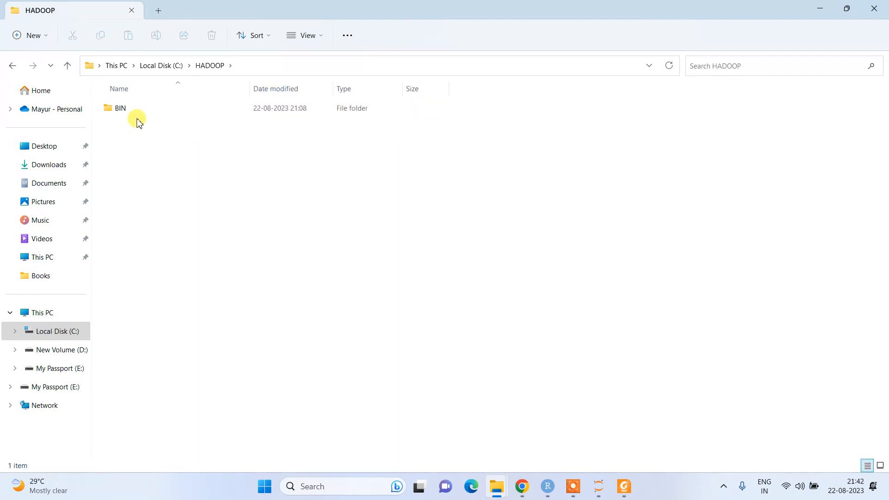
{"action": "left_click", "coordinate": [138, 115]}
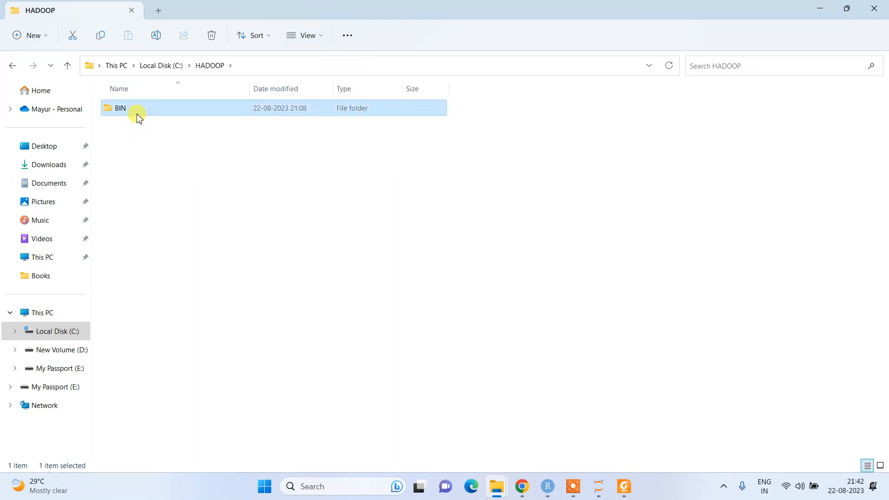
{"action": "double_click", "coordinate": [138, 115]}
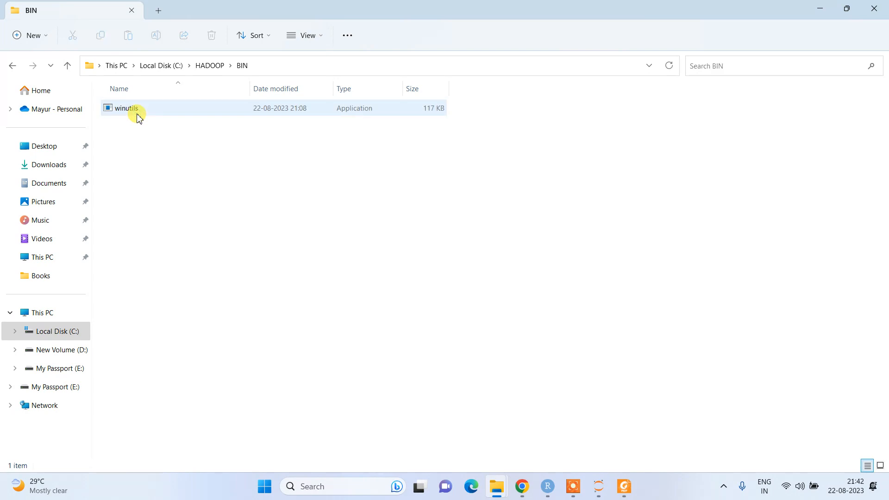
Step: Switch to Chrome and open the GitHub repository WinUtils - Windows binaries for Hadoop versions from the winutils.exe download search results
{"action": "left_click", "coordinate": [145, 115]}
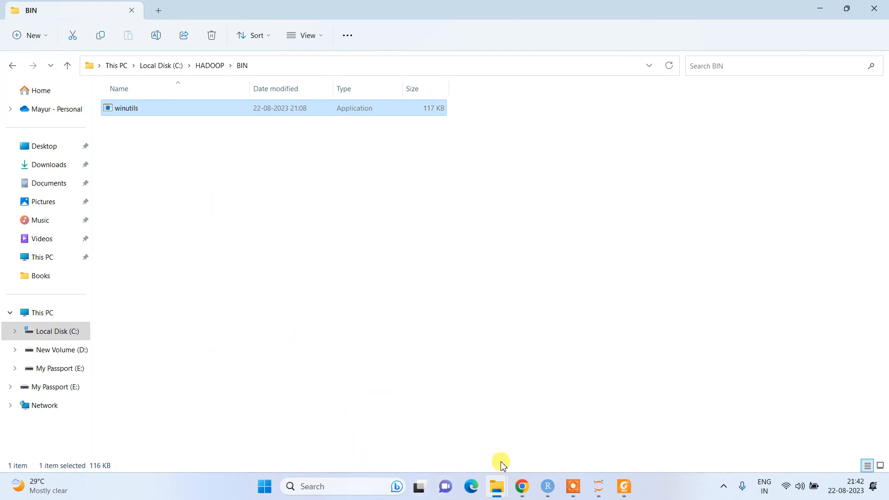
{"action": "mouse_move", "coordinate": [493, 482]}
{"action": "left_click", "coordinate": [521, 486]}
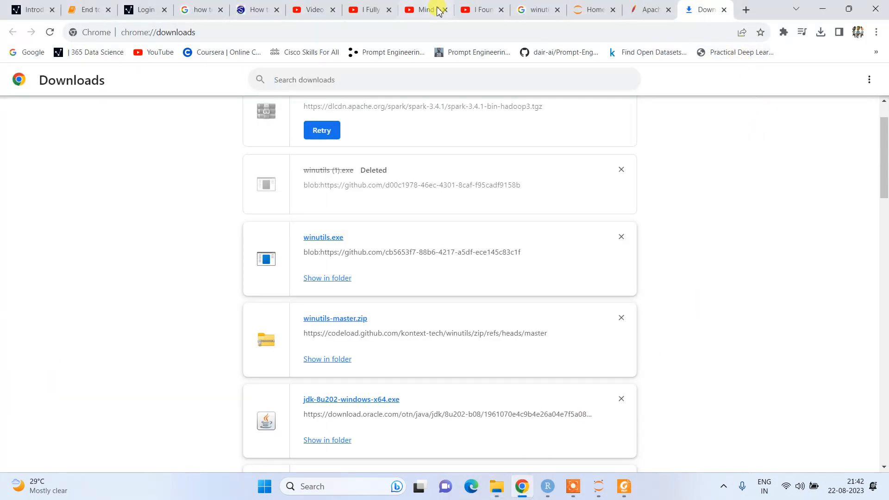
{"action": "left_click", "coordinate": [559, 4]}
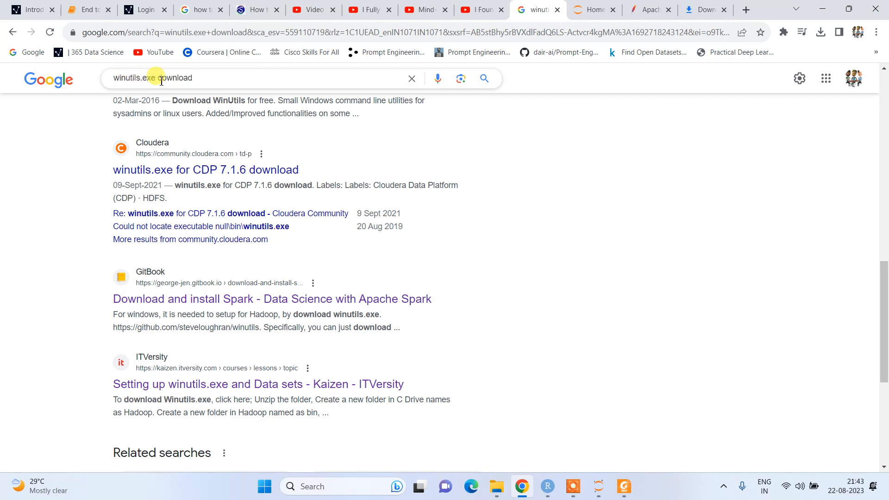
{"action": "scroll", "coordinate": [207, 165], "scroll_direction": "up", "scroll_amount": 20}
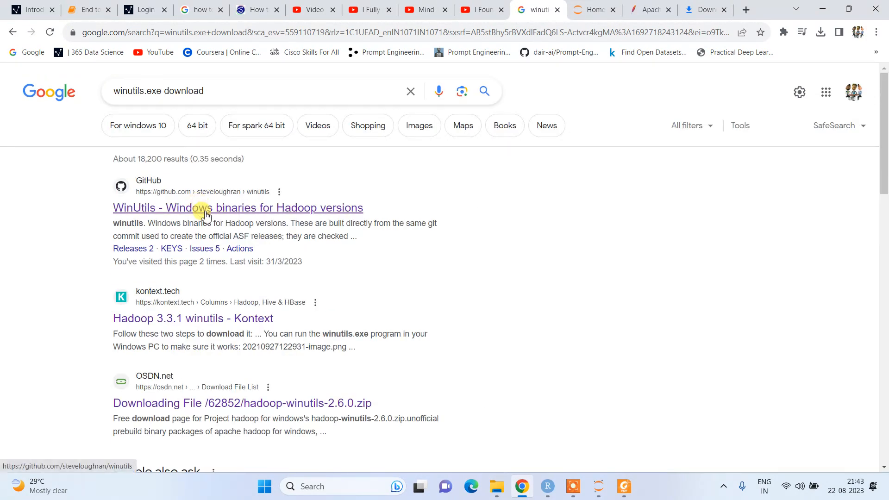
{"action": "left_click", "coordinate": [205, 212]}
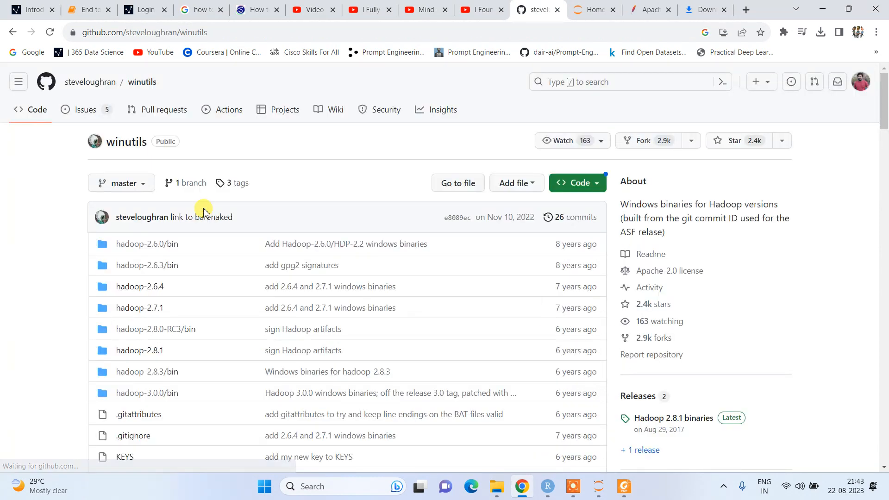
Step: Open the hadoop-3.0.0/bin folder in the winutils repository and locate the winutils.exe file
{"action": "scroll", "coordinate": [299, 319], "scroll_direction": "down", "scroll_amount": 1}
{"action": "scroll", "coordinate": [299, 319], "scroll_direction": "down", "scroll_amount": 4}
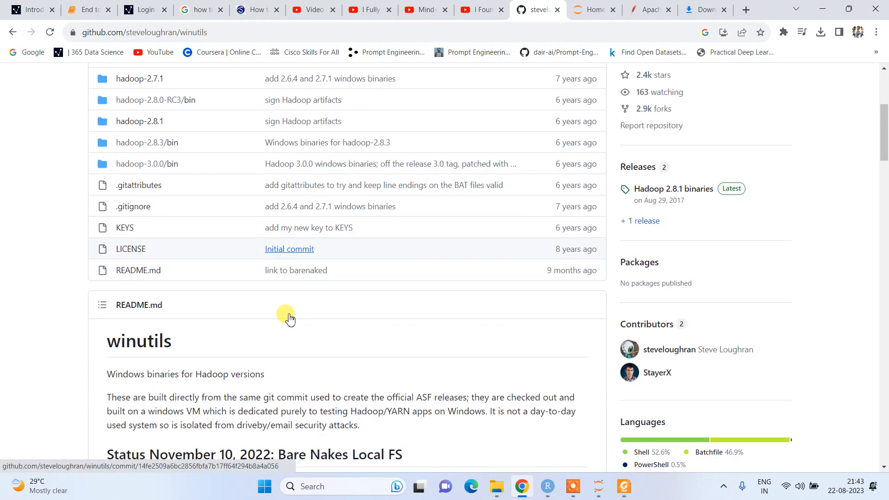
{"action": "scroll", "coordinate": [150, 190], "scroll_direction": "up", "scroll_amount": 3}
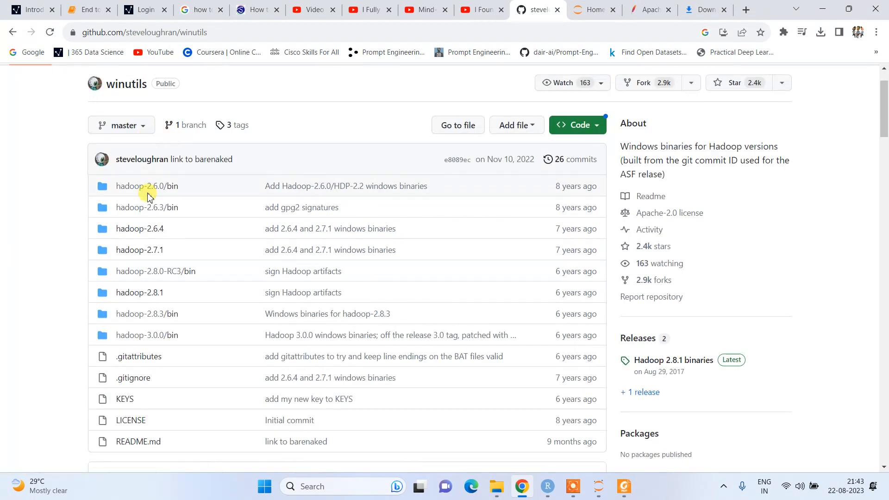
{"action": "left_click", "coordinate": [155, 342]}
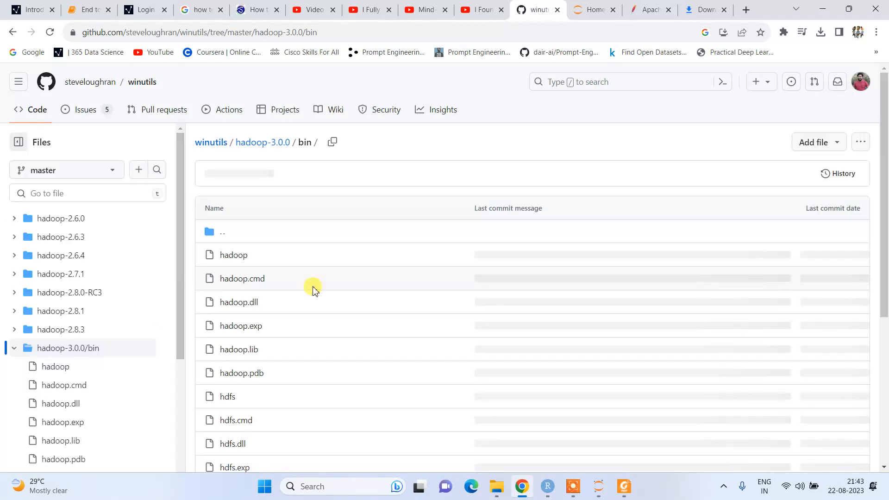
{"action": "scroll", "coordinate": [313, 289], "scroll_direction": "down", "scroll_amount": 5}
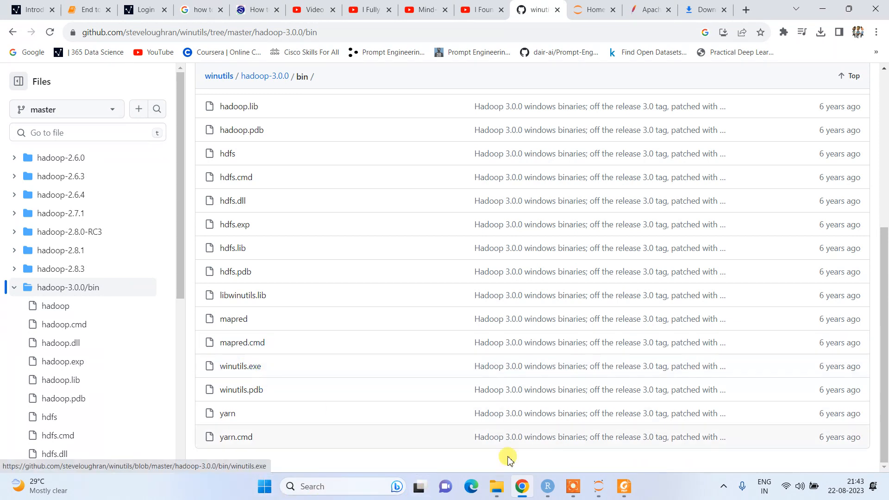
Step: Switch back to the File Explorer window showing C:\HADOOP\BIN and go up to the C: drive
{"action": "left_click", "coordinate": [496, 486]}
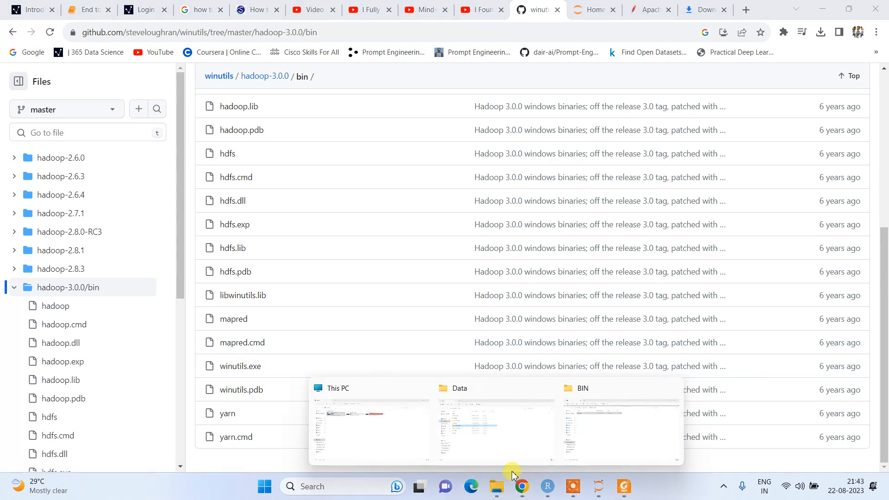
{"action": "left_click", "coordinate": [609, 421]}
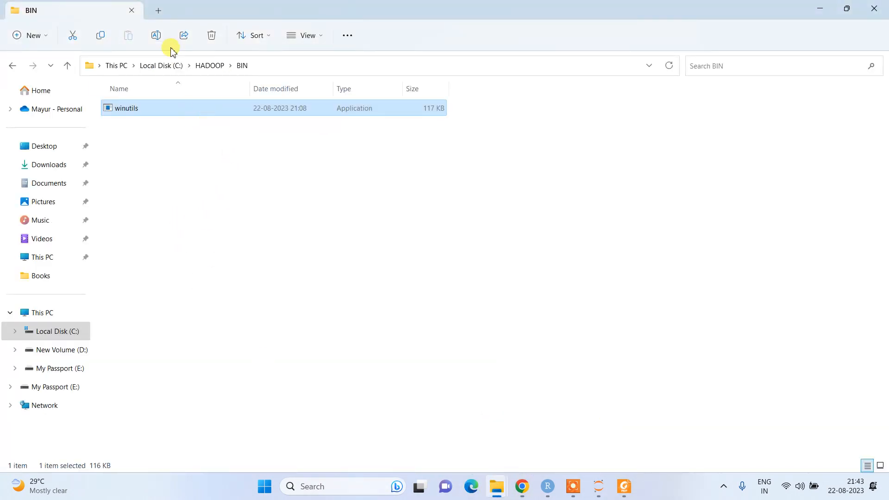
{"action": "left_click", "coordinate": [174, 74]}
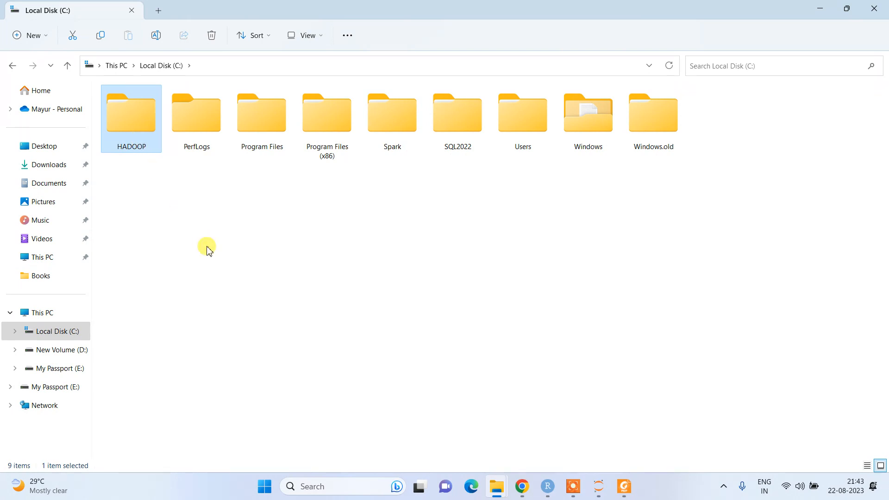
Step: Search Windows for env, open the system environment variables settings and bring up the Environment Variables dialog
{"action": "left_click", "coordinate": [268, 495]}
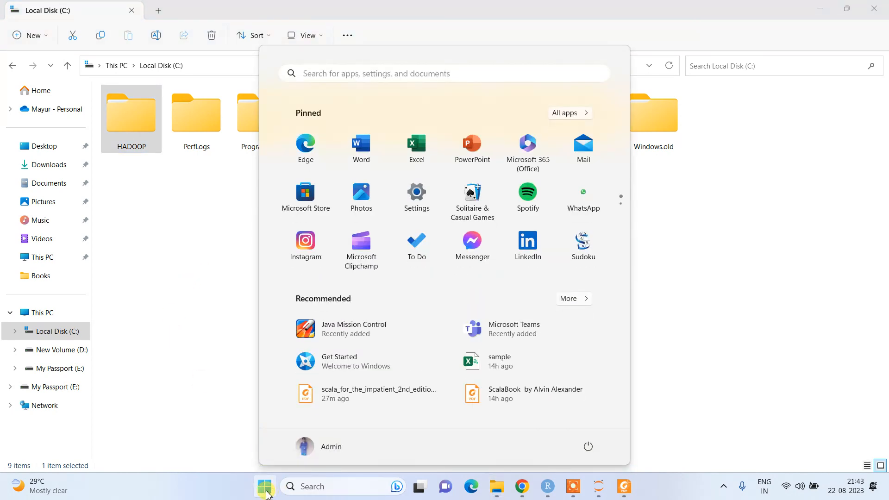
{"action": "left_click", "coordinate": [427, 79]}
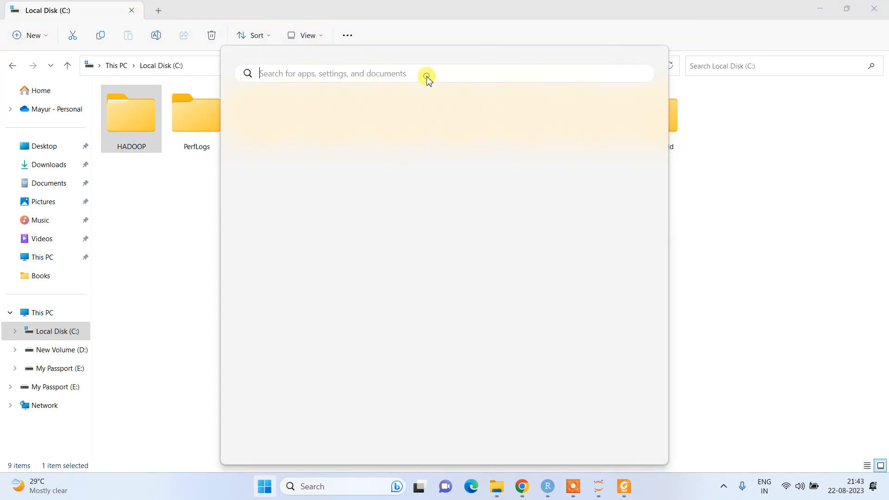
{"action": "type", "text": "e"}
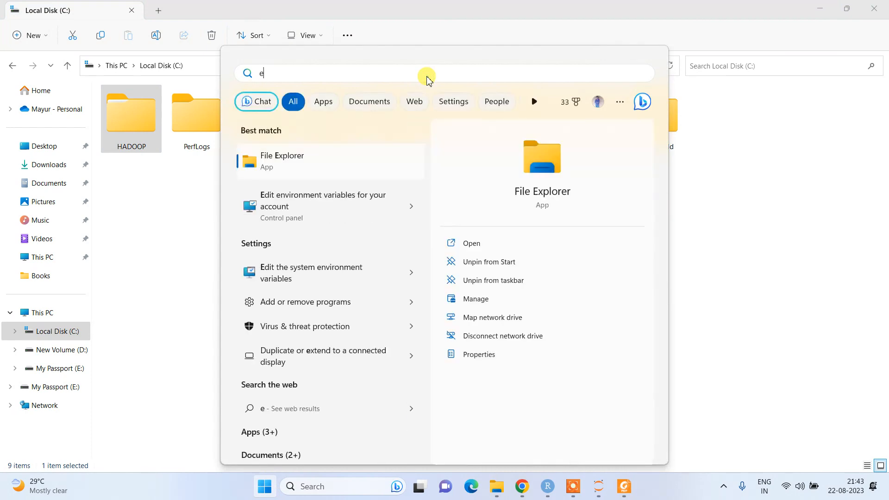
{"action": "type", "text": "nv"}
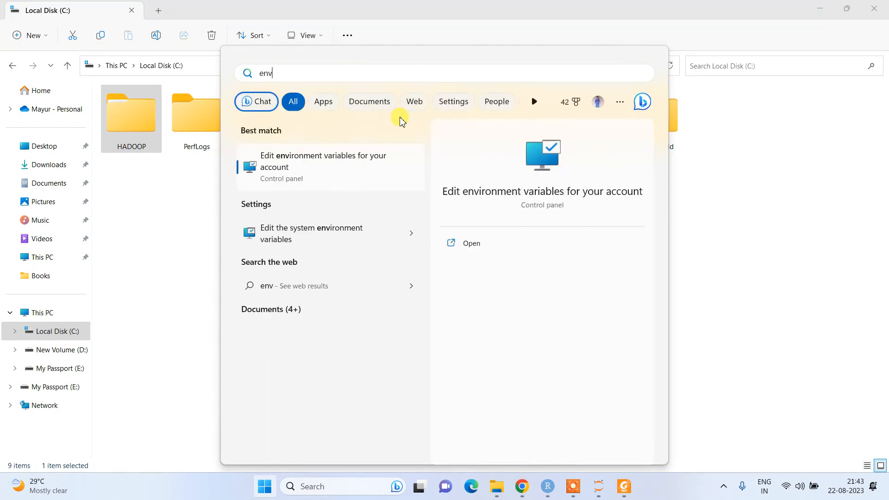
{"action": "left_click", "coordinate": [330, 242]}
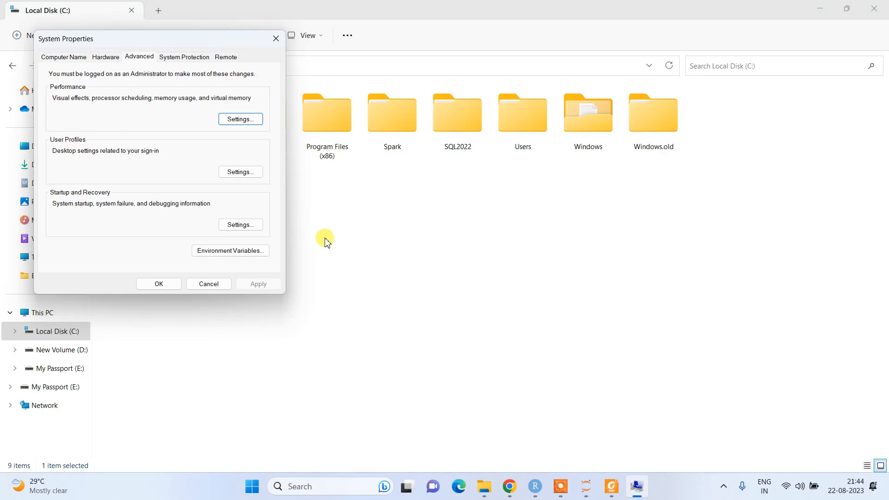
{"action": "left_click", "coordinate": [258, 250]}
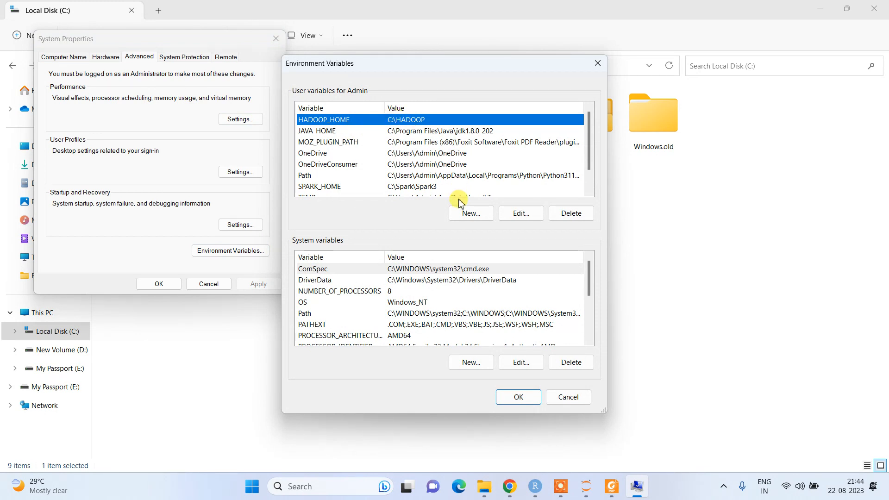
Step: Open the HADOOP_HOME user variable for editing and check its name and value
{"action": "double_click", "coordinate": [419, 122]}
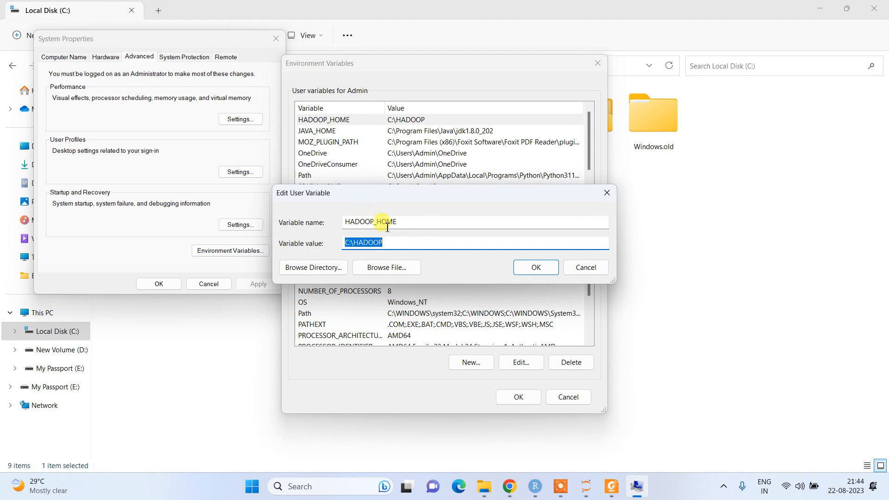
{"action": "left_click_drag", "start_coordinate": [397, 222], "coordinate": [329, 232]}
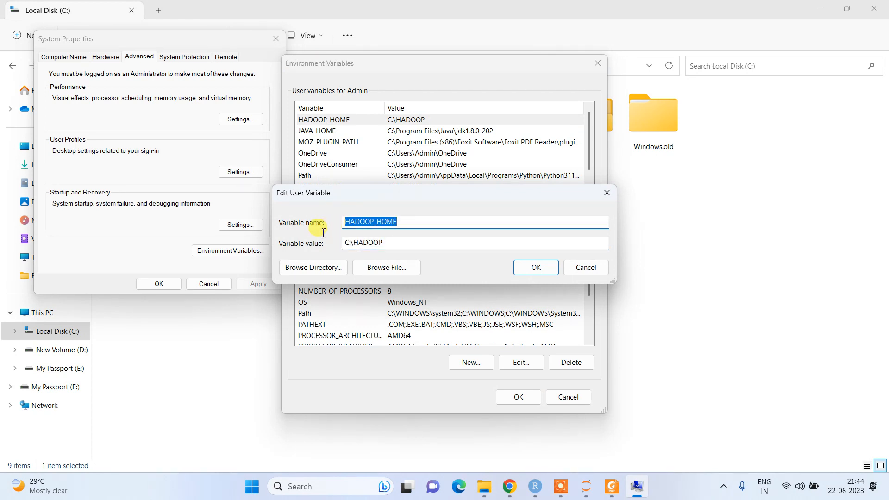
{"action": "left_click", "coordinate": [391, 224]}
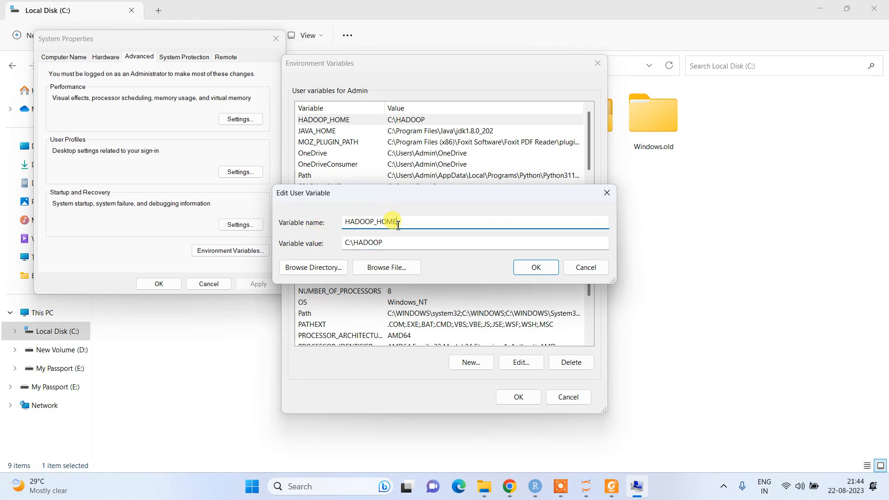
{"action": "left_click_drag", "start_coordinate": [391, 242], "coordinate": [341, 246]}
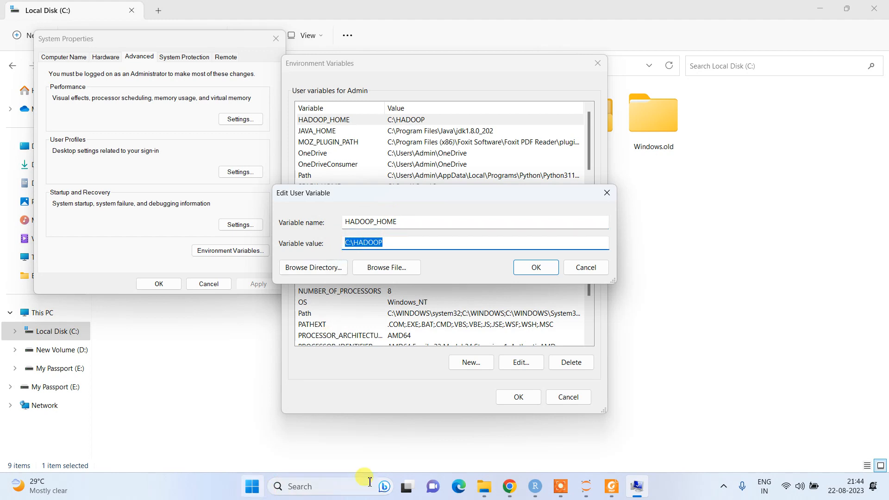
Step: Switch to File Explorer, open the HADOOP folder on the C: drive and show its full path
{"action": "left_click", "coordinate": [509, 486]}
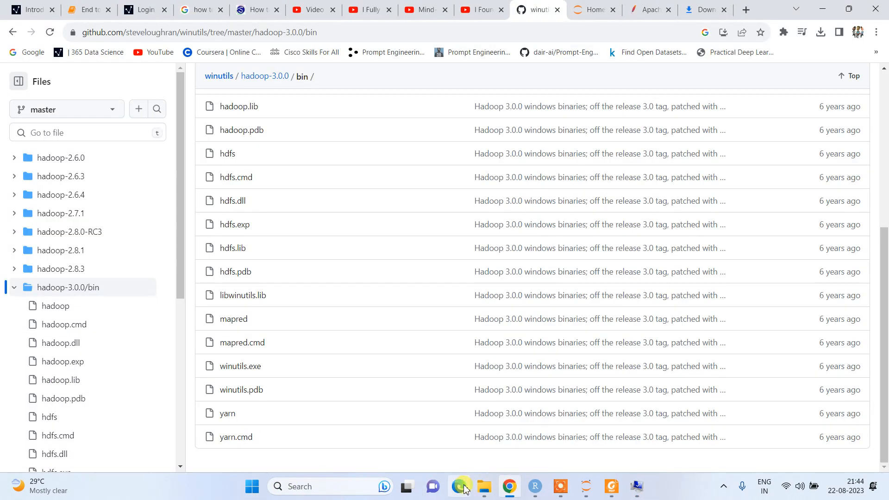
{"action": "mouse_move", "coordinate": [486, 491]}
{"action": "left_click", "coordinate": [494, 440]}
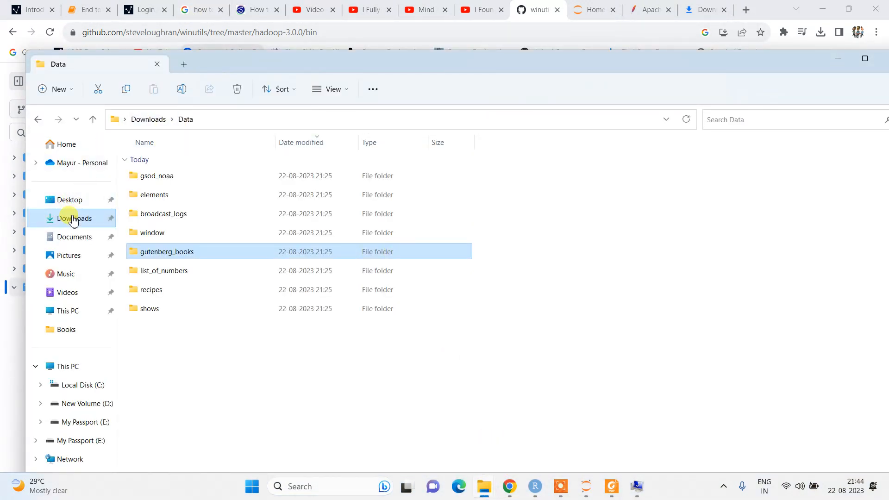
{"action": "left_click", "coordinate": [69, 366]}
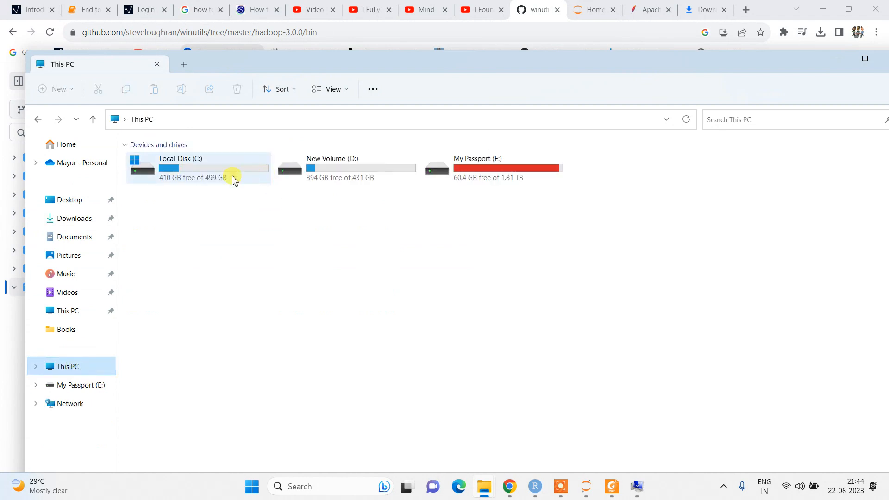
{"action": "left_click", "coordinate": [201, 177]}
{"action": "double_click", "coordinate": [202, 177]}
{"action": "double_click", "coordinate": [171, 187]}
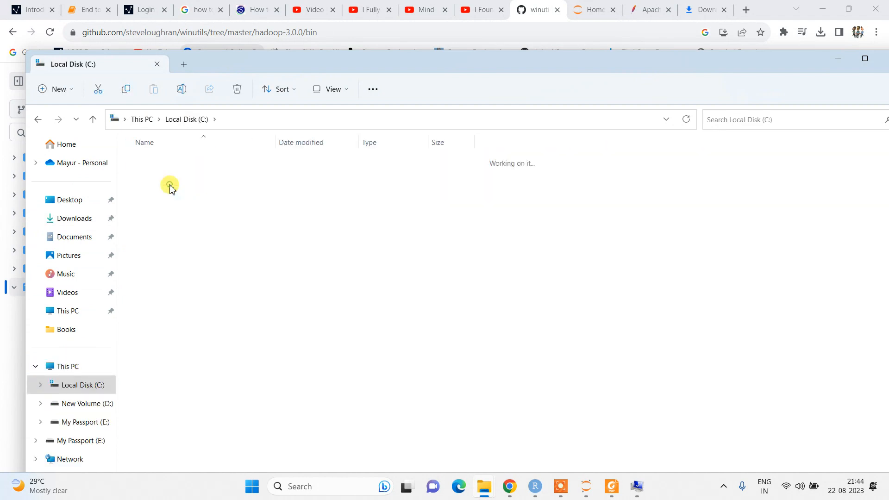
{"action": "left_click", "coordinate": [264, 119]}
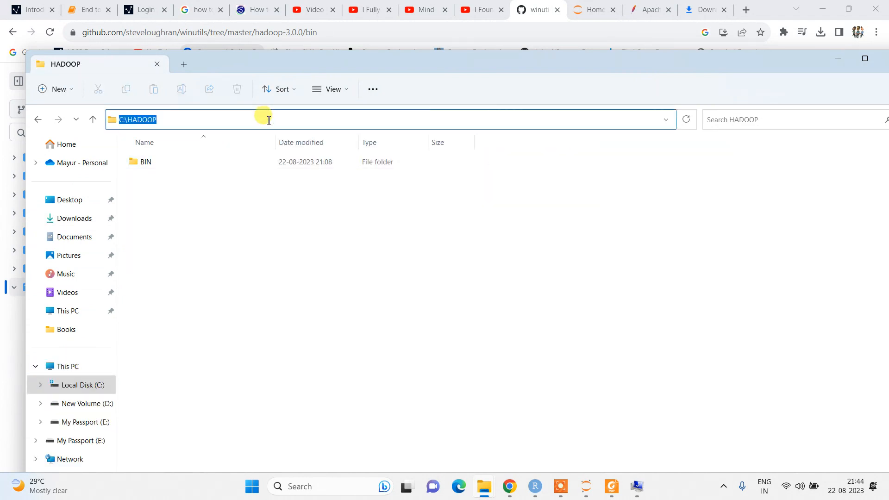
Step: Return to editing the HADOOP_HOME user variable and accept it with the value C:\HADOOP
{"action": "key", "text": "alt+Tab"}
{"action": "key", "text": "alt+Tab"}
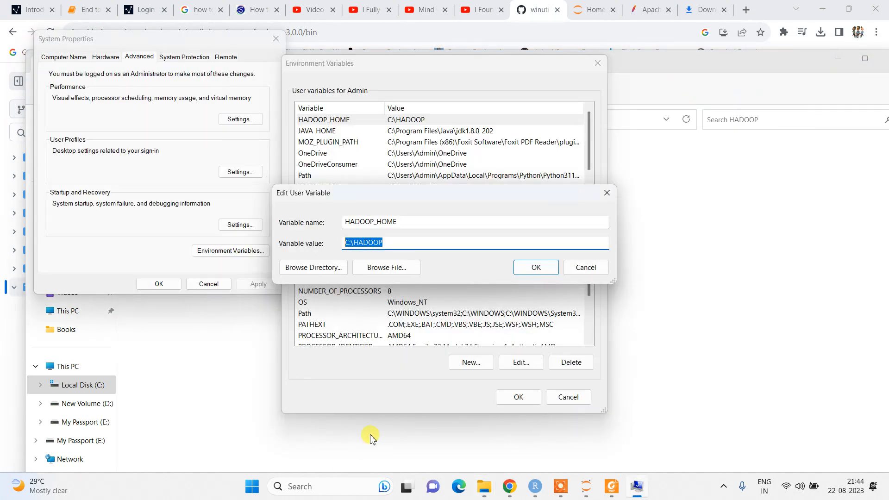
{"action": "double_click", "coordinate": [390, 245]}
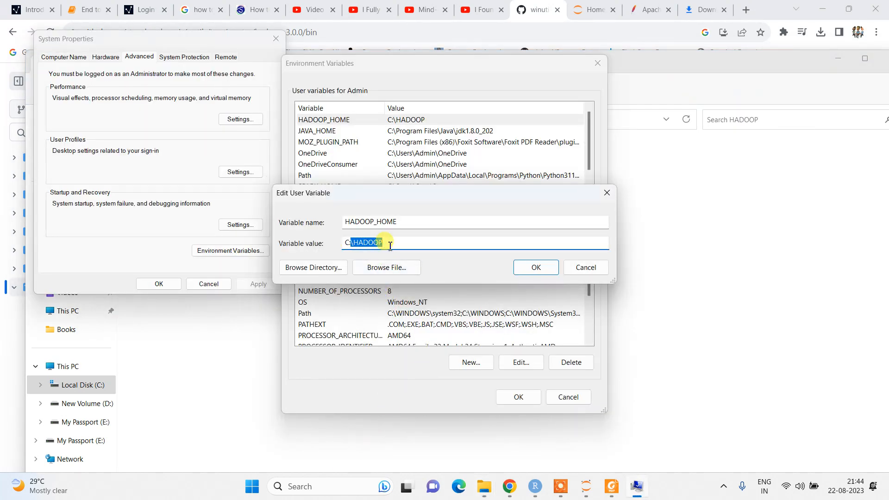
{"action": "left_click", "coordinate": [534, 266]}
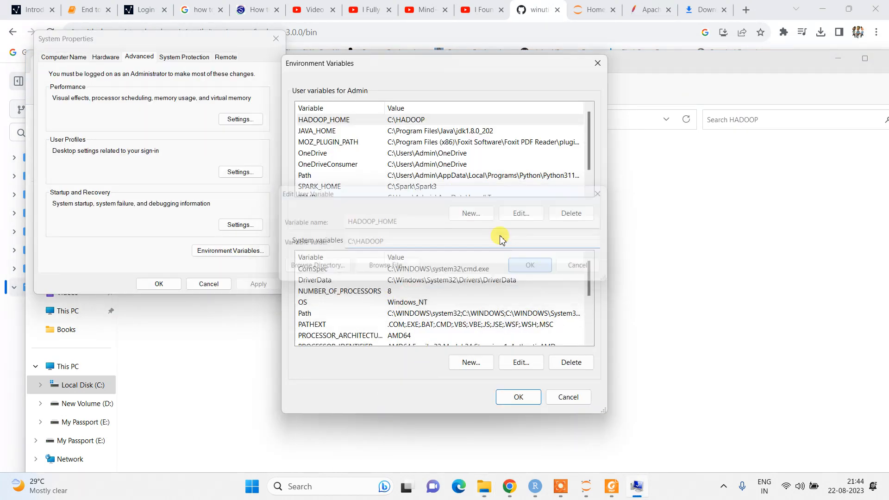
Step: Open the SPARK_HOME user variable for editing and check its name and value
{"action": "left_click", "coordinate": [409, 143]}
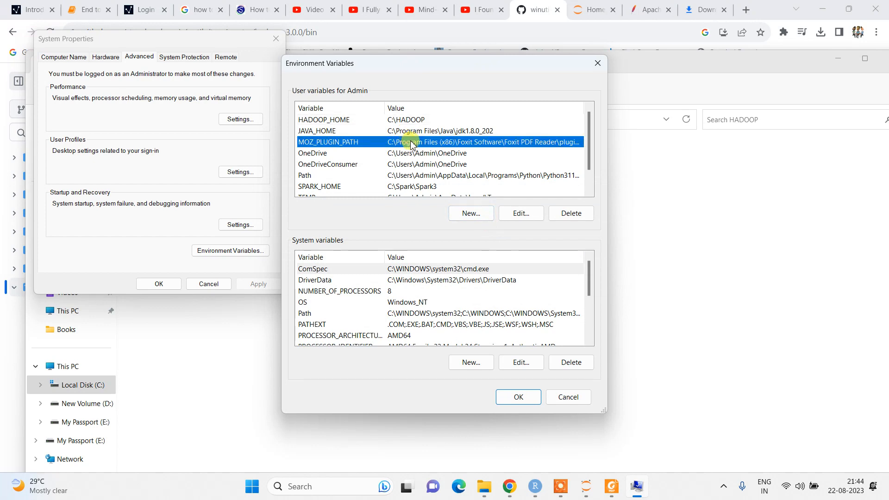
{"action": "left_click", "coordinate": [396, 187]}
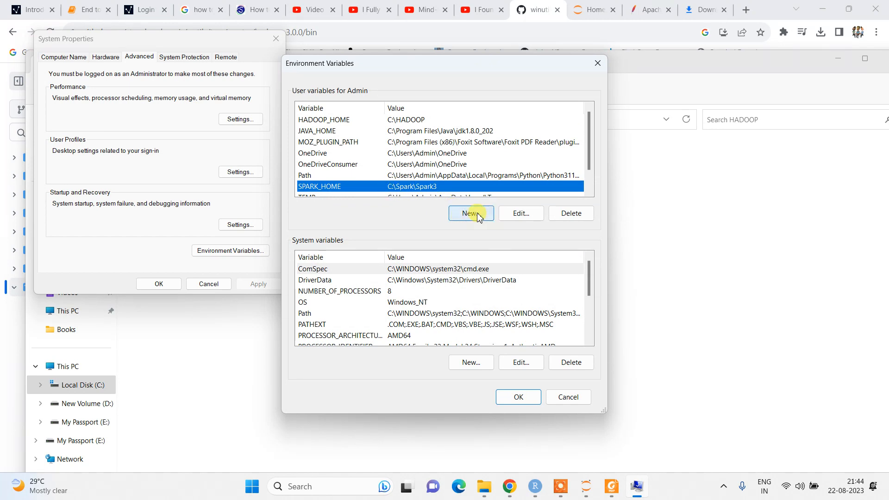
{"action": "left_click", "coordinate": [533, 213]}
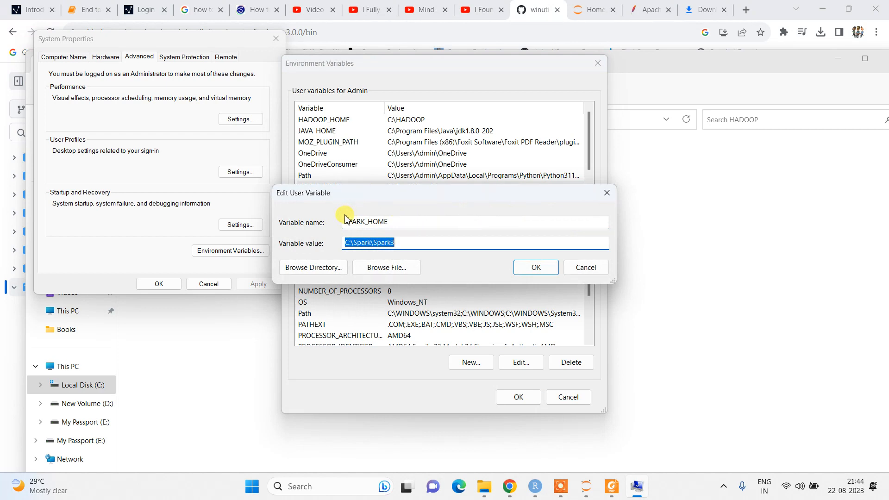
{"action": "left_click_drag", "start_coordinate": [393, 224], "coordinate": [338, 208]}
{"action": "left_click_drag", "start_coordinate": [402, 246], "coordinate": [346, 250]}
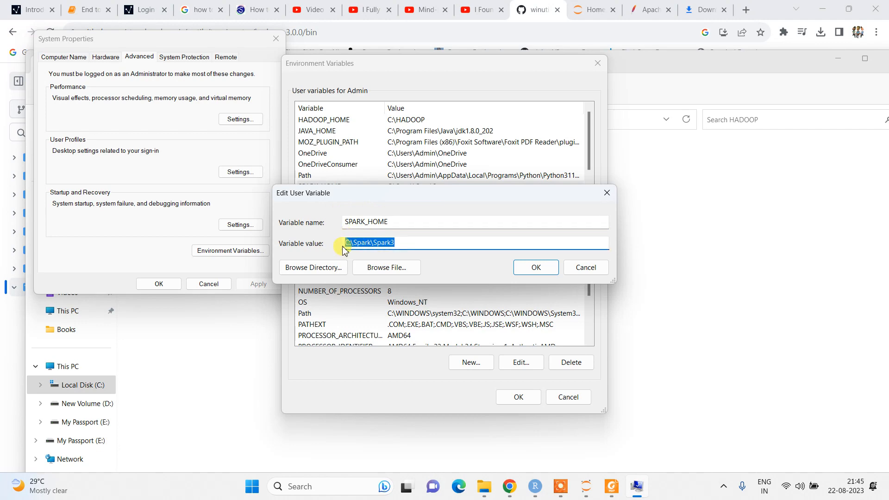
Step: Show the full path of the Spark3 folder in File Explorer and accept the SPARK_HOME user variable with the value C:\Spark\Spark3
{"action": "left_click", "coordinate": [489, 485]}
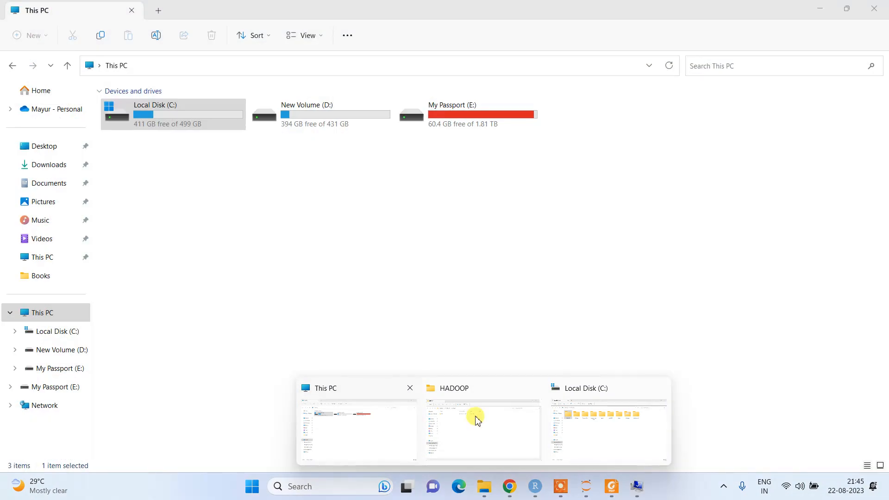
{"action": "left_click", "coordinate": [502, 415]}
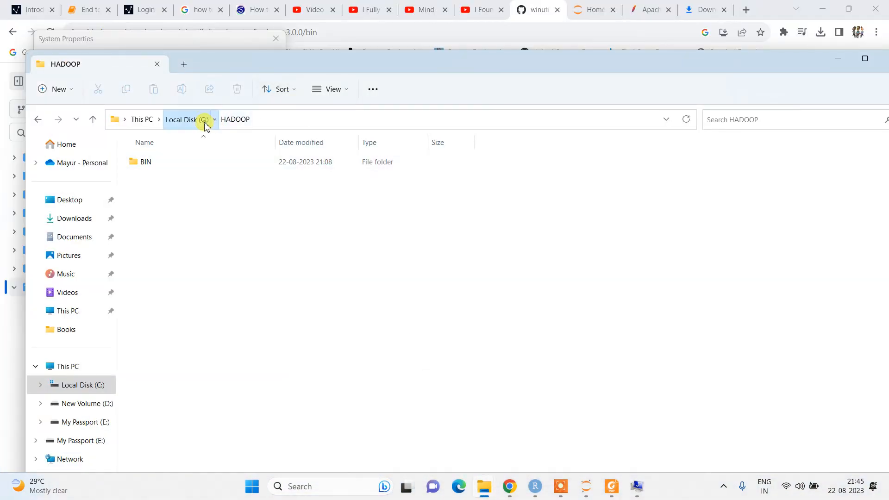
{"action": "left_click", "coordinate": [204, 122]}
{"action": "double_click", "coordinate": [410, 192]}
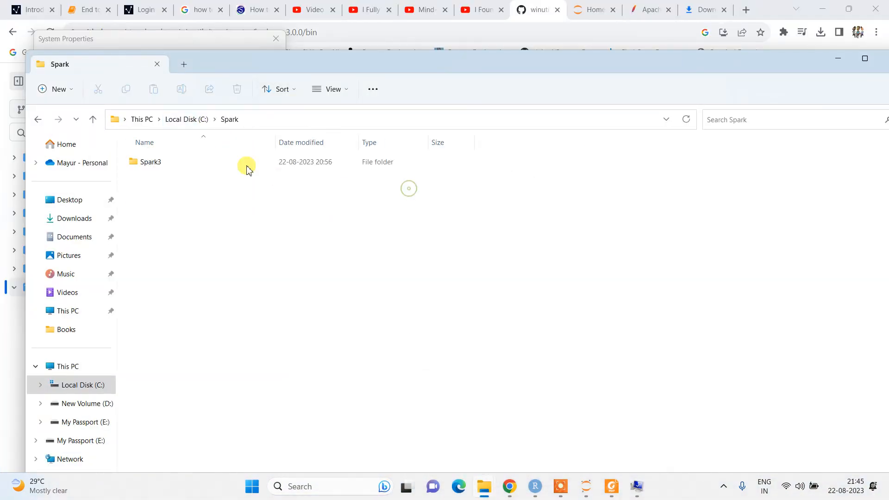
{"action": "double_click", "coordinate": [213, 164]}
{"action": "left_click", "coordinate": [299, 119]}
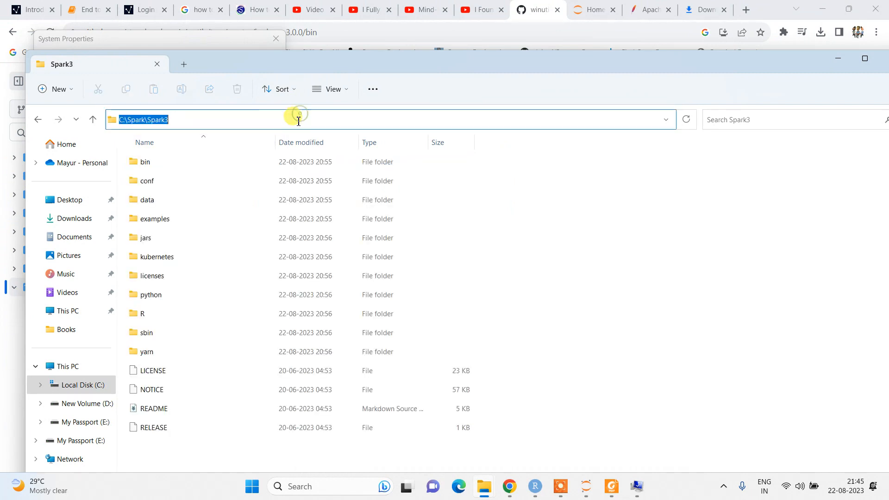
{"action": "key", "text": "alt+Tab"}
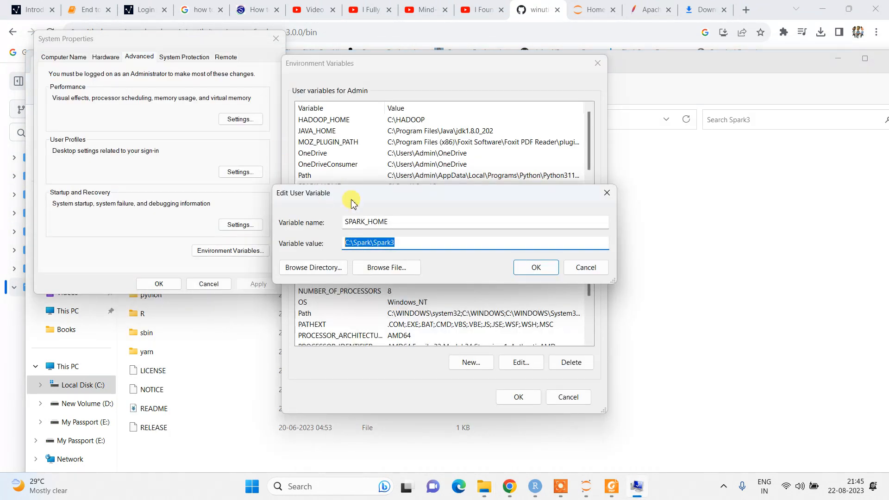
{"action": "left_click", "coordinate": [537, 268]}
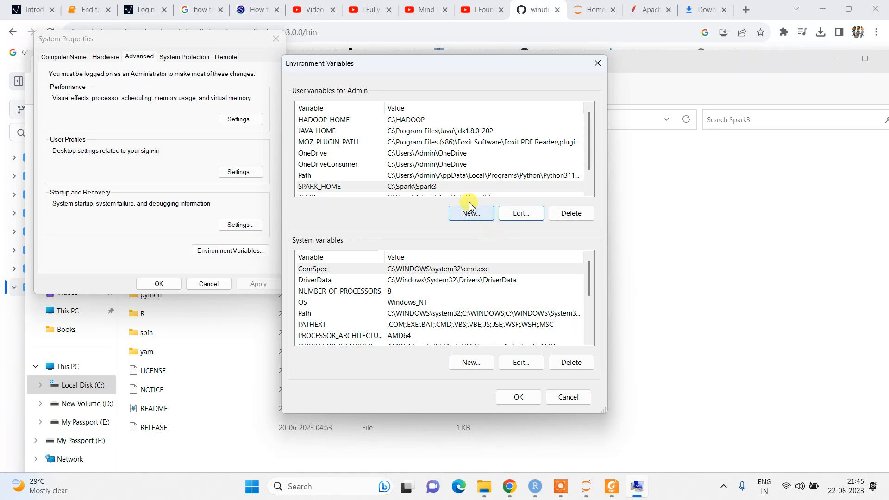
Step: Switch to Chrome and search the web in a new tab for "download java 8 for windows"
{"action": "left_click", "coordinate": [682, 205]}
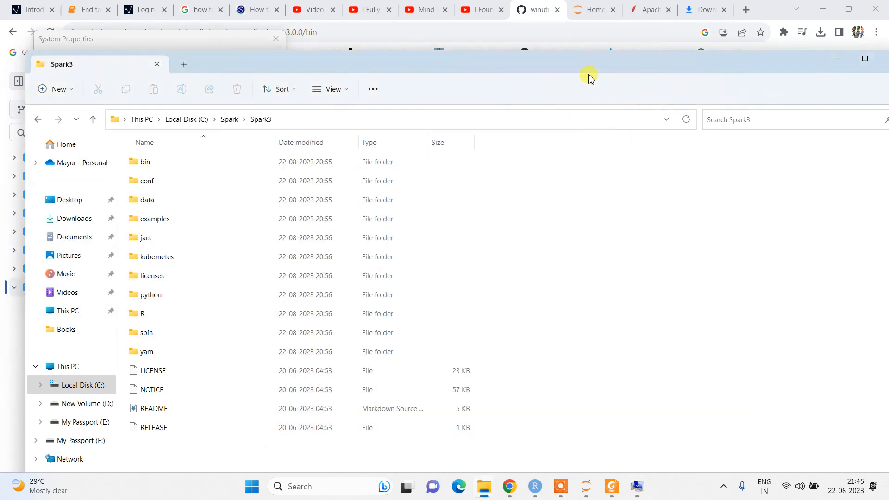
{"action": "left_click", "coordinate": [746, 9]}
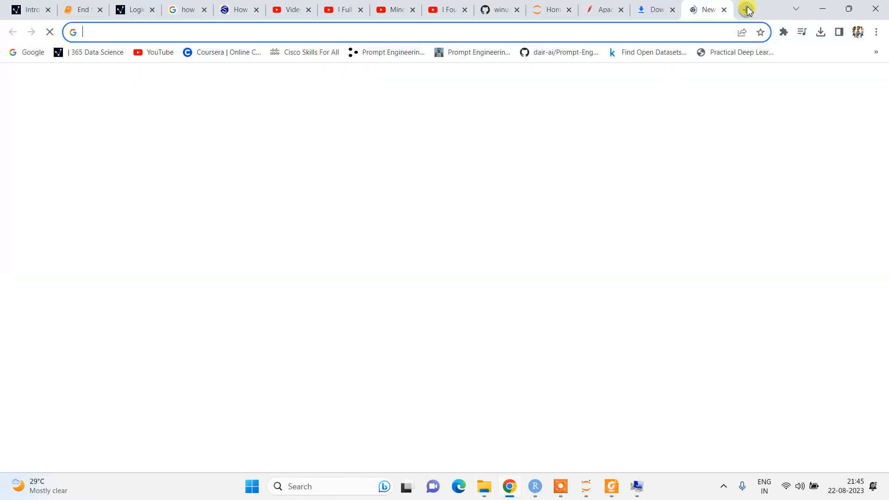
{"action": "type", "text": "downl"}
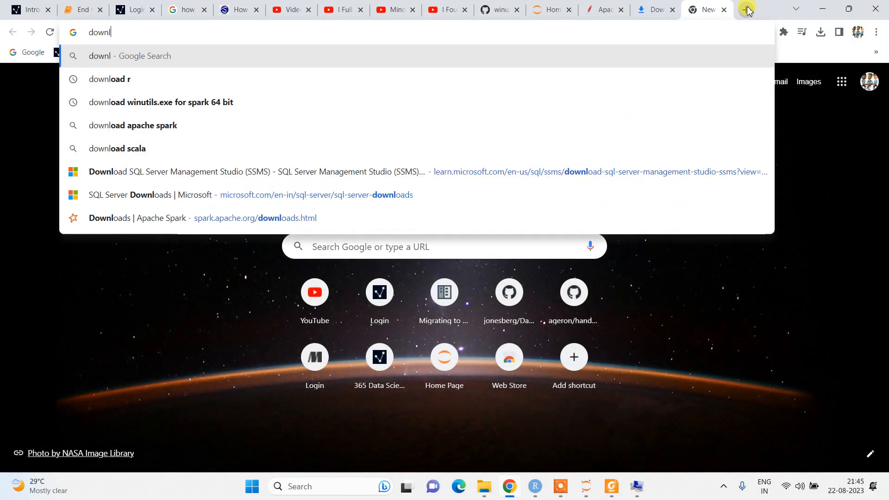
{"action": "type", "text": "oad javab"}
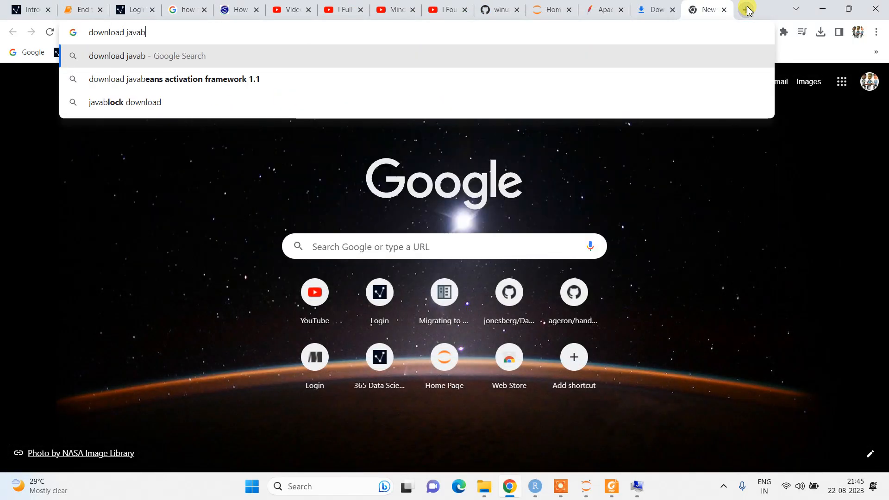
{"action": "key", "text": "BackSpace"}
{"action": "type", "text": "8"}
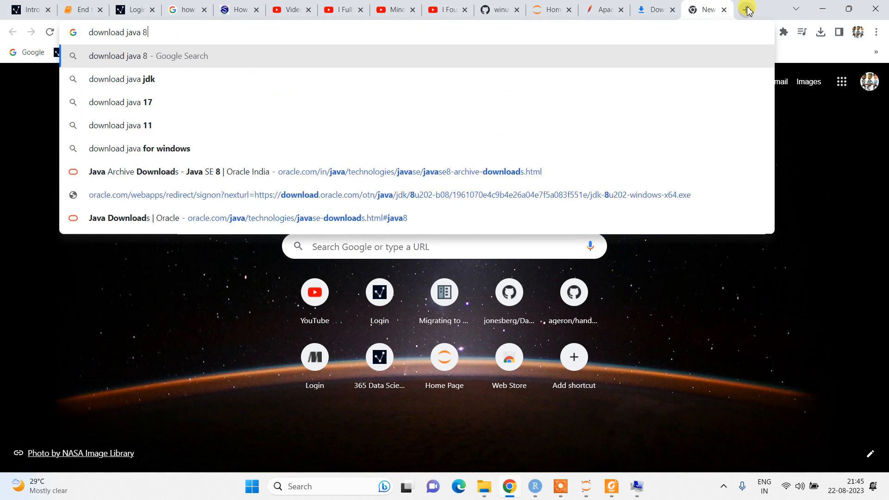
{"action": "key", "text": "Down"}
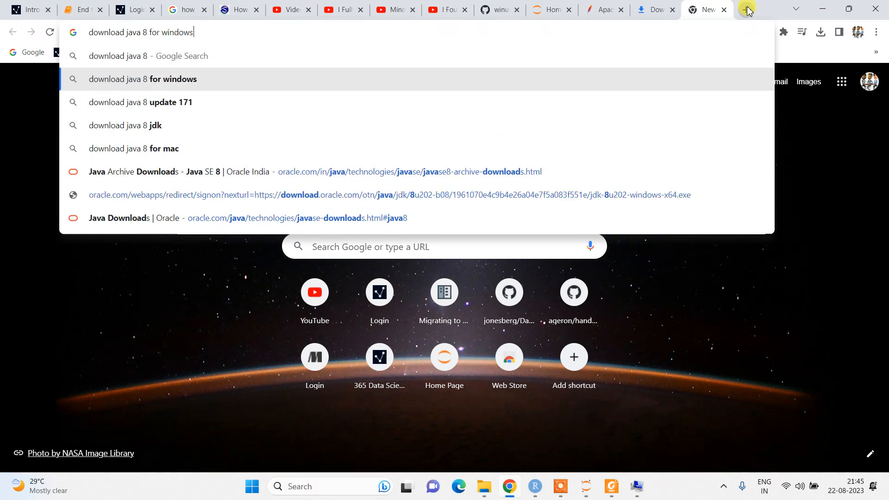
{"action": "key", "text": "Return"}
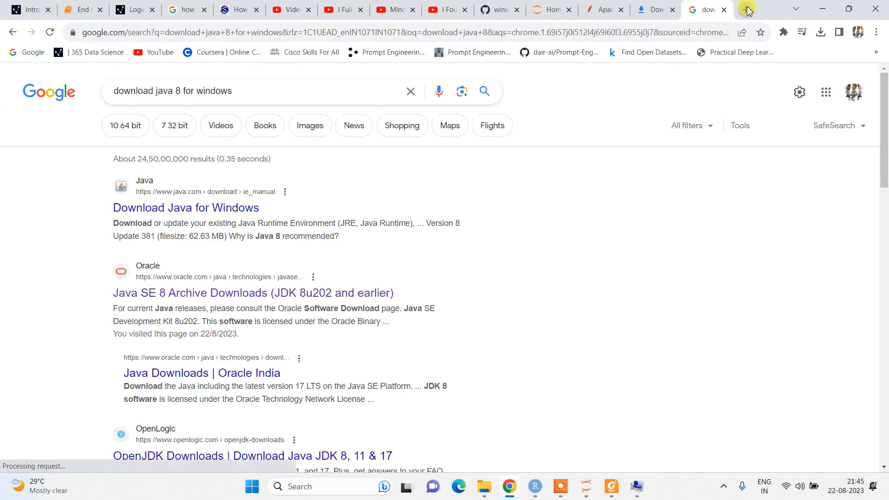
Step: Open Oracle's Java SE 8 Archive Downloads page and find the Windows x64 installer of Java SE Development Kit 8u202
{"action": "left_click", "coordinate": [200, 298]}
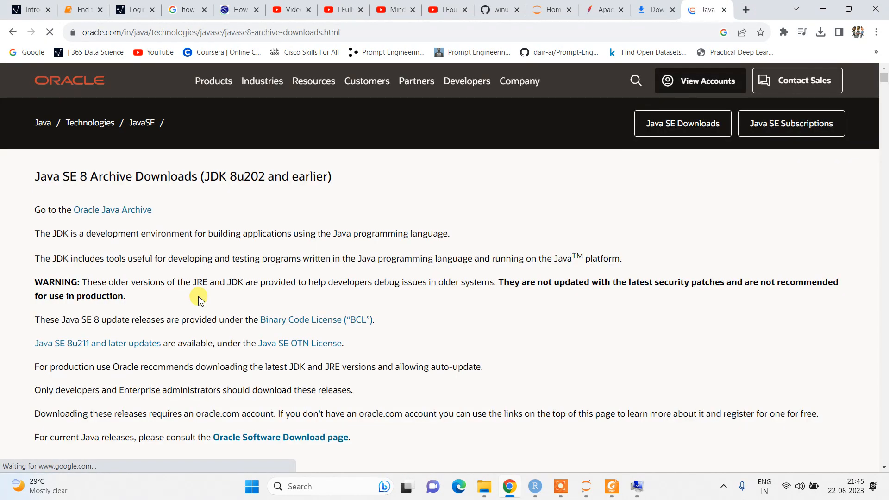
{"action": "scroll", "coordinate": [200, 298], "scroll_direction": "down", "scroll_amount": 5}
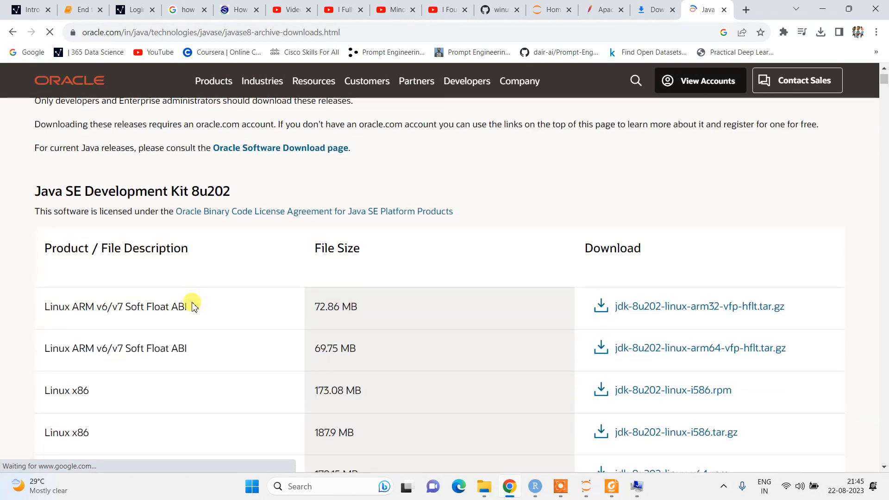
{"action": "scroll", "coordinate": [418, 412], "scroll_direction": "down", "scroll_amount": 2}
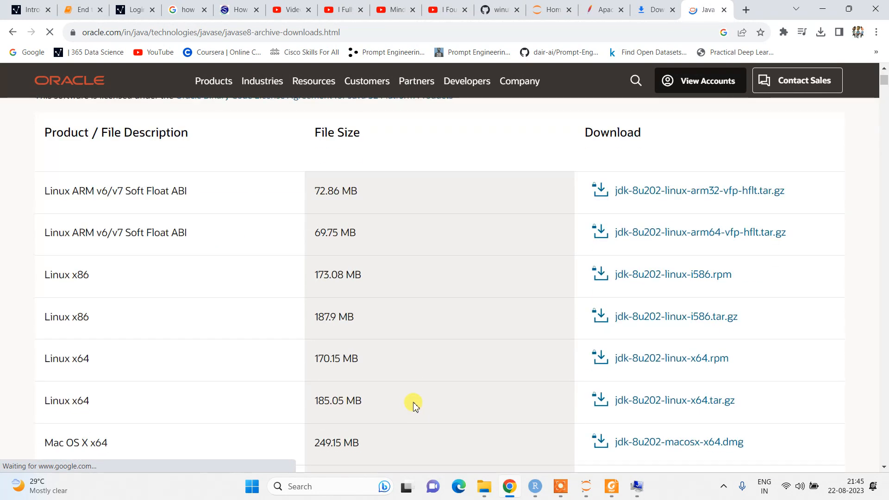
{"action": "scroll", "coordinate": [411, 396], "scroll_direction": "down", "scroll_amount": 2}
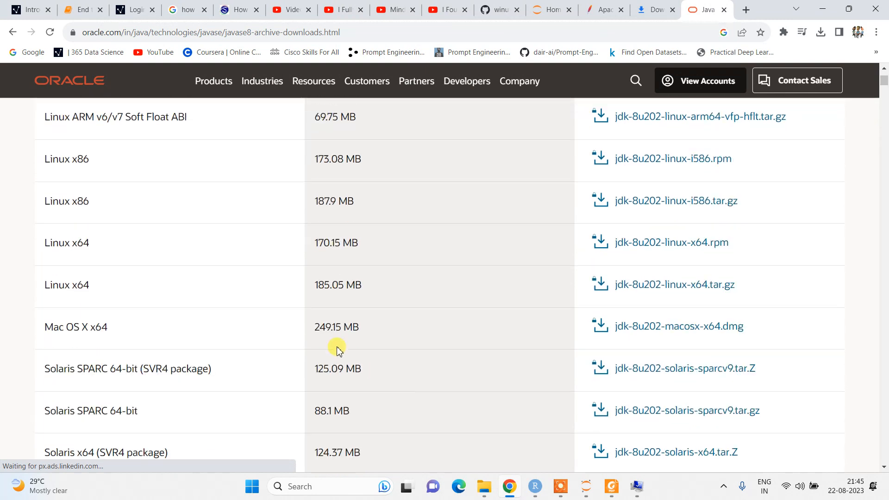
{"action": "scroll", "coordinate": [187, 268], "scroll_direction": "down", "scroll_amount": 4}
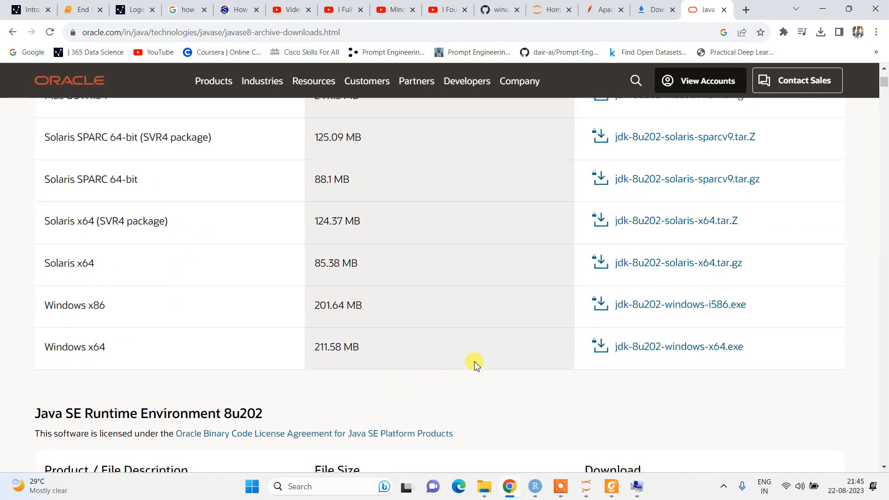
Step: Request jdk-8u202-windows-x64.exe, accept the Oracle Binary Code License Agreement, and close the dialog without downloading
{"action": "left_click", "coordinate": [636, 354]}
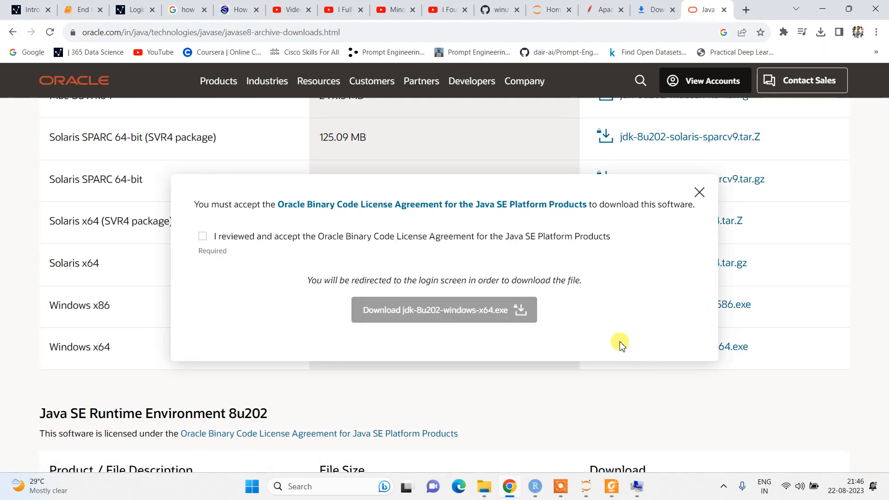
{"action": "left_click", "coordinate": [205, 240]}
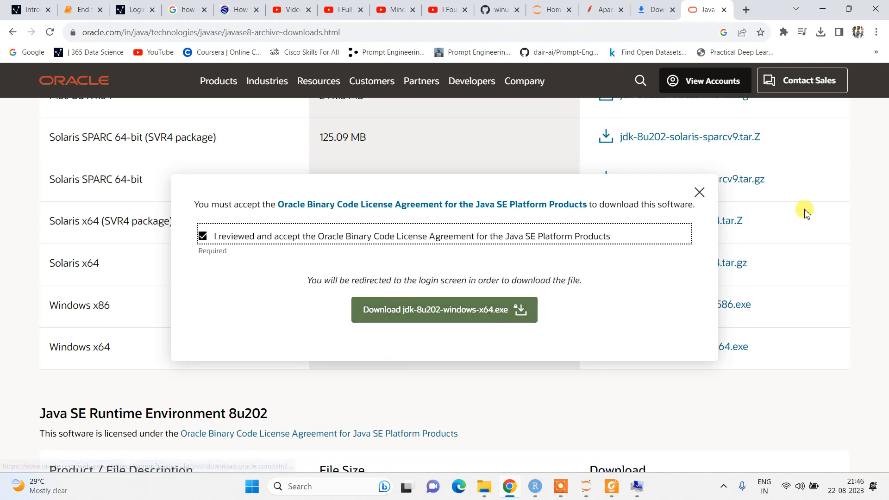
{"action": "left_click", "coordinate": [705, 193]}
{"action": "left_click", "coordinate": [705, 193]}
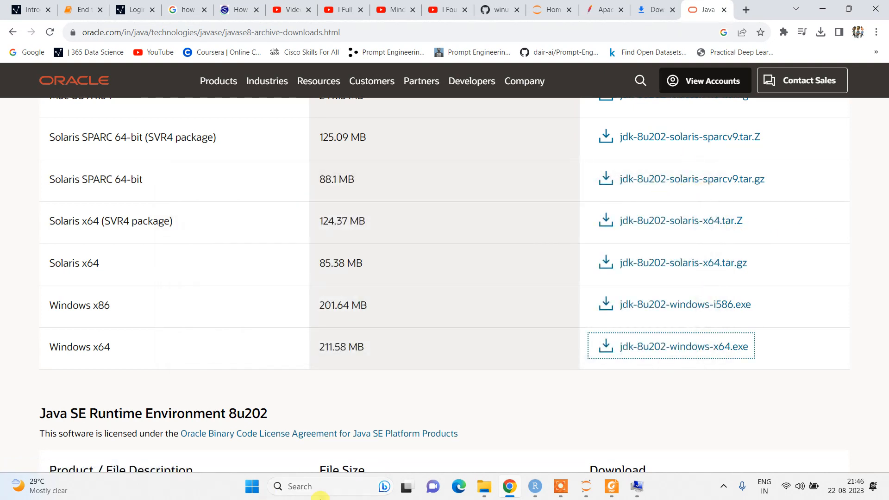
Step: Switch to File Explorer, open C:\Program Files\Java\jdk1.8.0_202 and show the folder's full path
{"action": "left_click", "coordinate": [253, 487]}
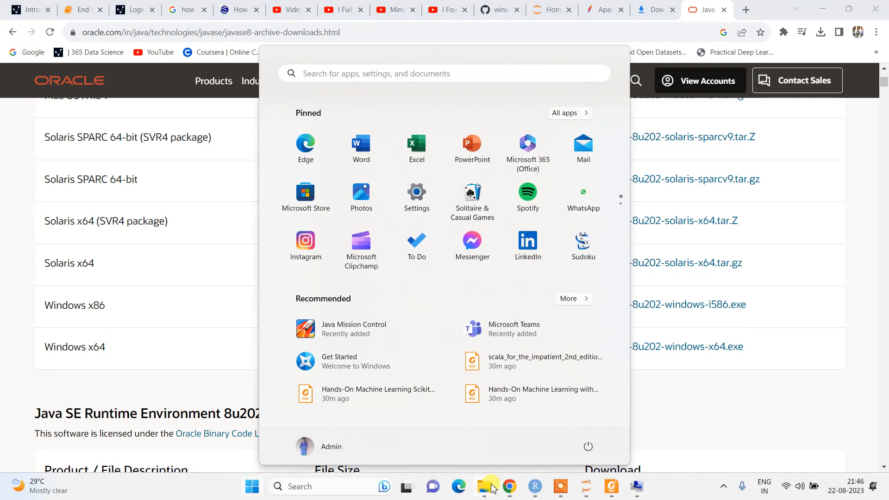
{"action": "mouse_move", "coordinate": [490, 492]}
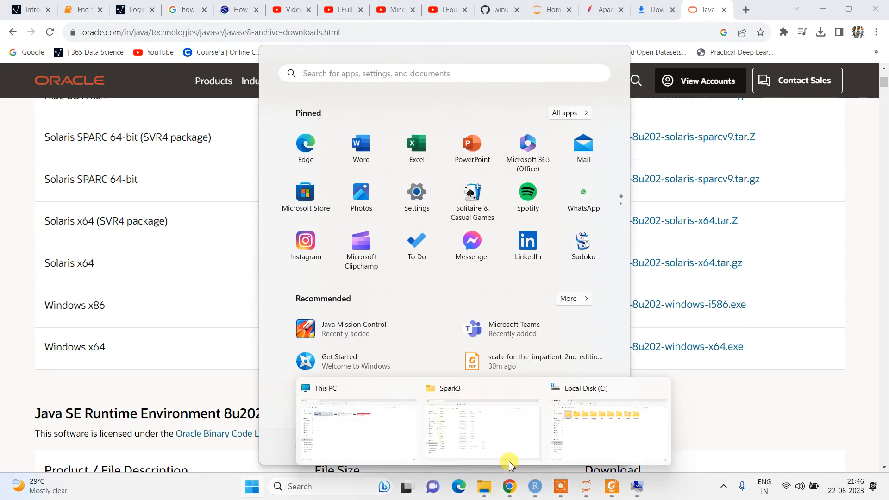
{"action": "left_click", "coordinate": [595, 410]}
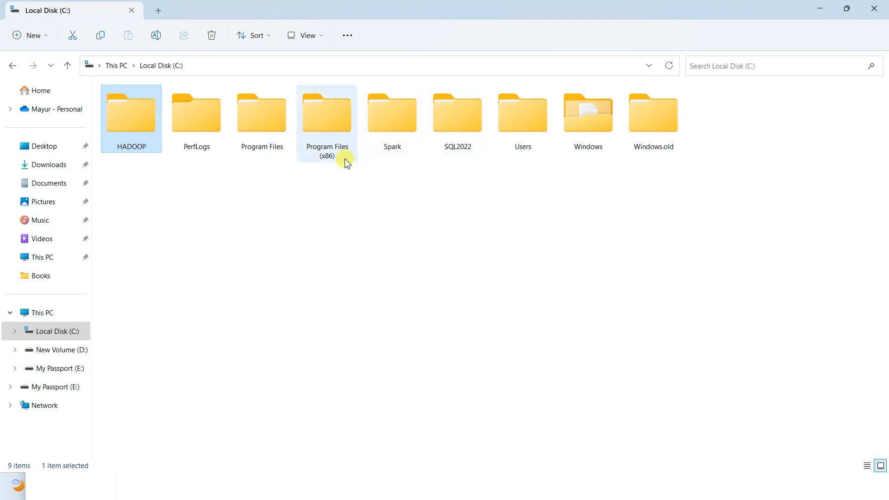
{"action": "double_click", "coordinate": [277, 133]}
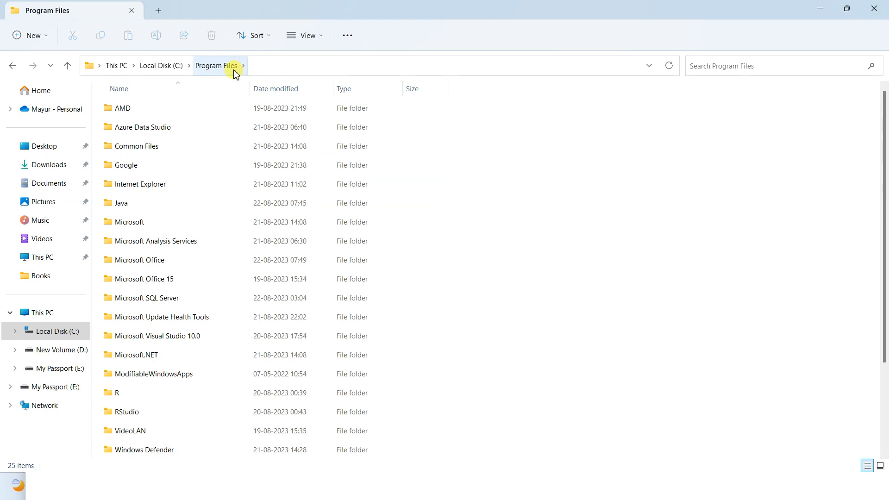
{"action": "left_click", "coordinate": [137, 212]}
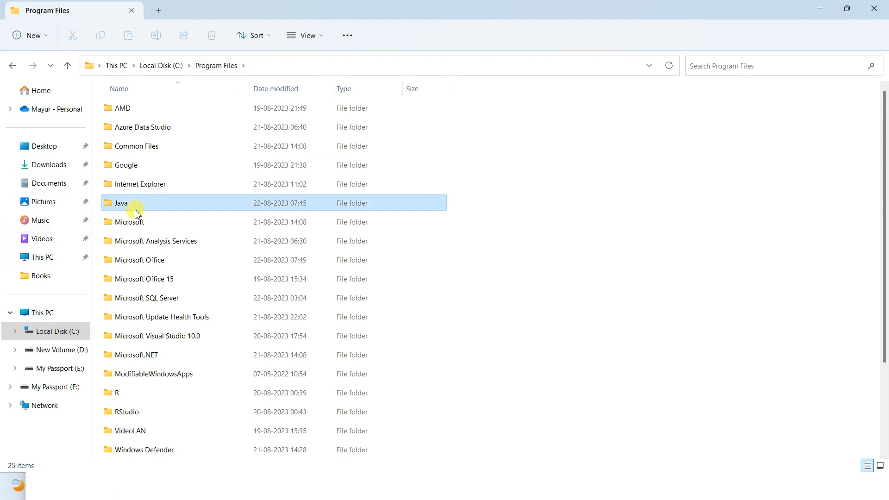
{"action": "double_click", "coordinate": [135, 209]}
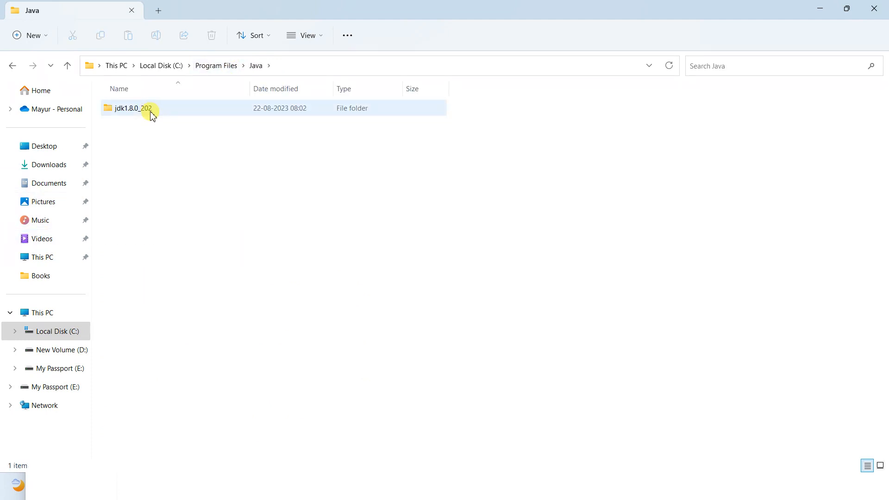
{"action": "double_click", "coordinate": [134, 108]}
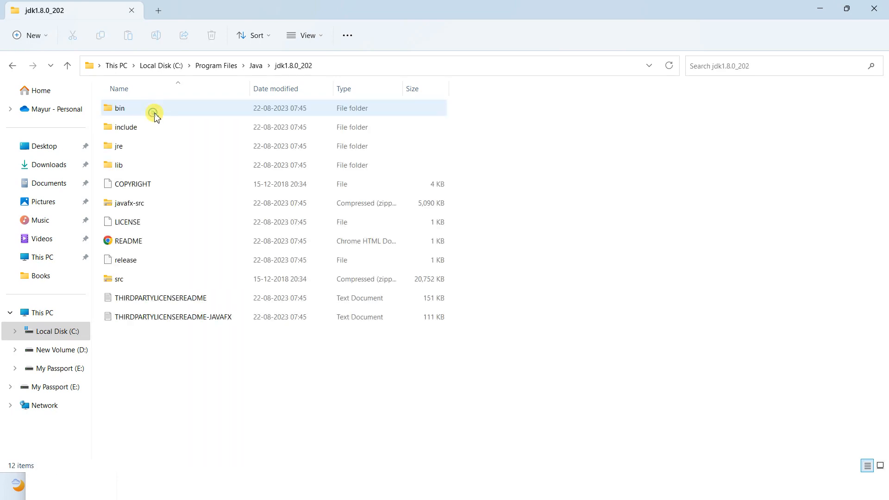
{"action": "left_click", "coordinate": [373, 65]}
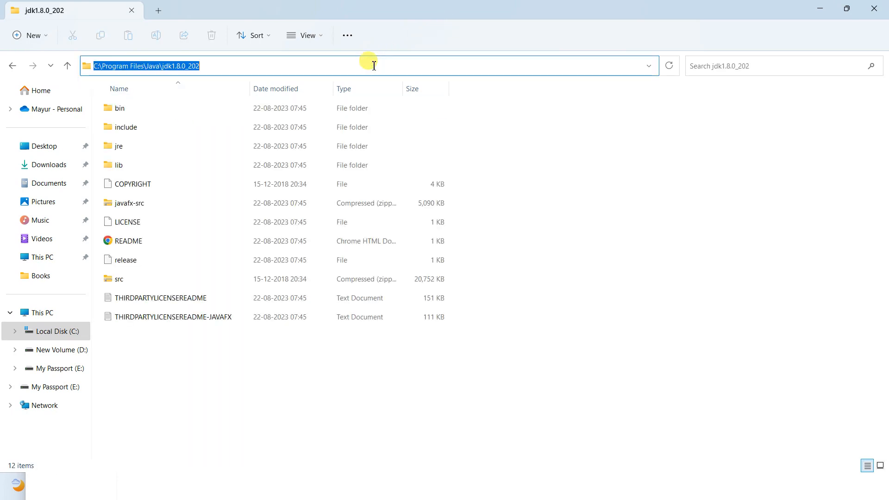
Step: Return to Environment Variables, open the JAVA_HOME user variable for editing and check its name and value
{"action": "key", "text": "alt+Tab"}
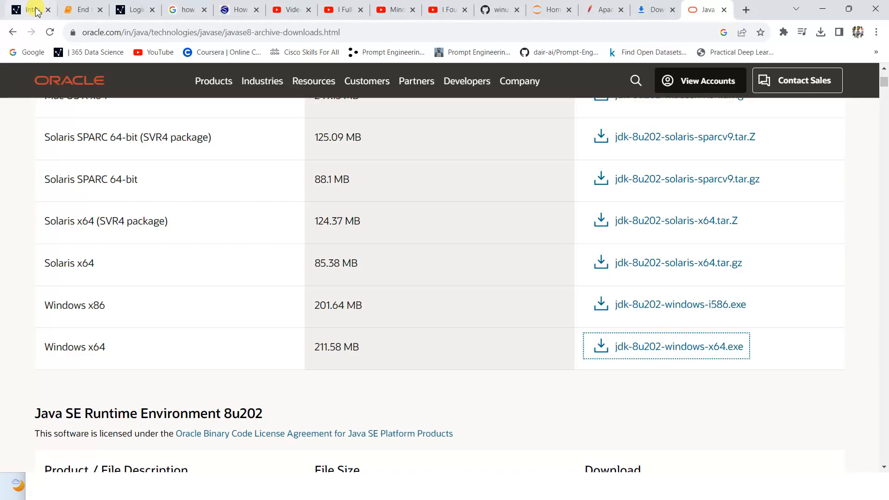
{"action": "key", "text": "alt+Tab"}
{"action": "key", "text": "alt+Tab"}
{"action": "key", "text": "alt+Tab"}
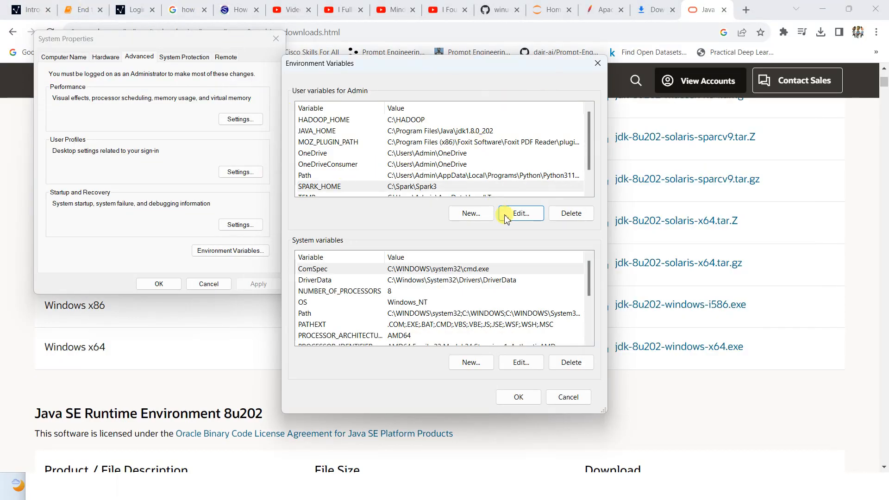
{"action": "double_click", "coordinate": [339, 131]}
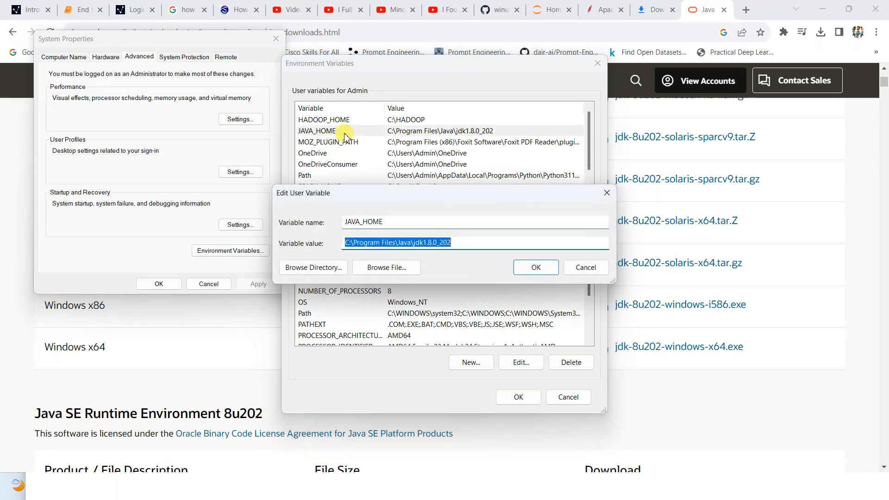
{"action": "left_click", "coordinate": [370, 223]}
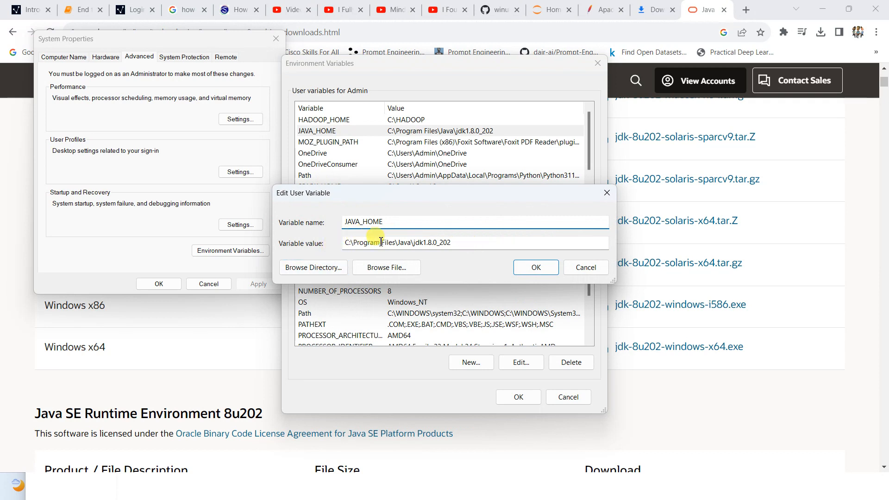
{"action": "left_click", "coordinate": [359, 239]}
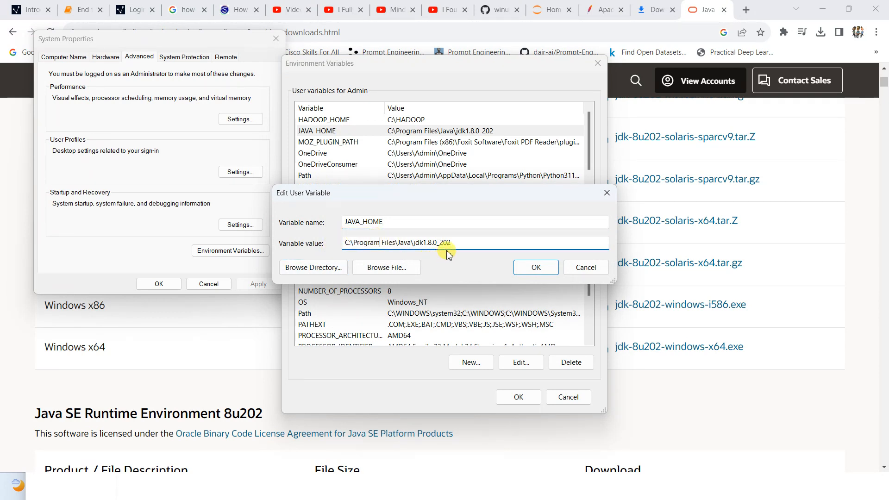
{"action": "left_click_drag", "start_coordinate": [455, 243], "coordinate": [344, 244]}
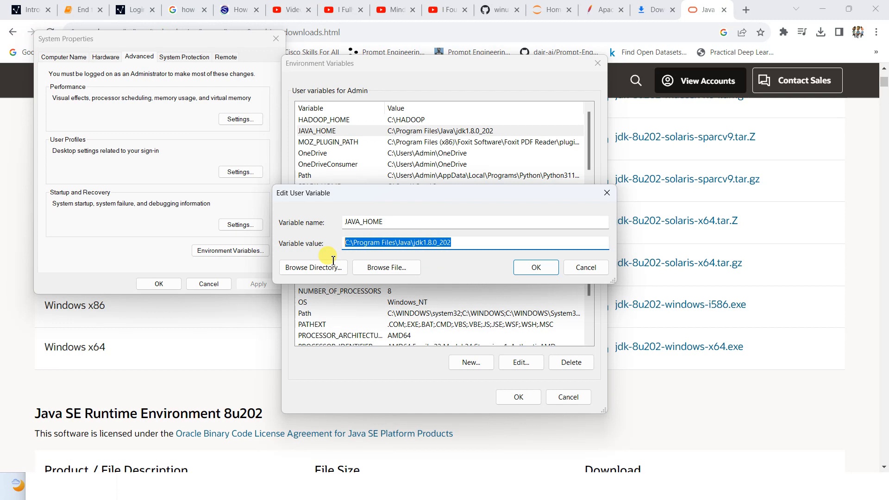
Step: Confirm the JAVA_HOME variable, open the user Path variable for editing and check its C:\Spark\Spark3\bin entry
{"action": "left_click", "coordinate": [525, 267]}
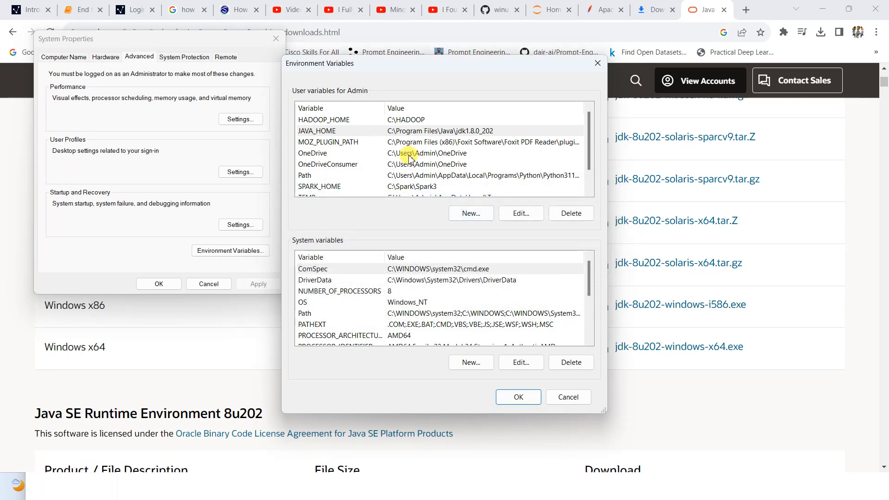
{"action": "left_click", "coordinate": [413, 178]}
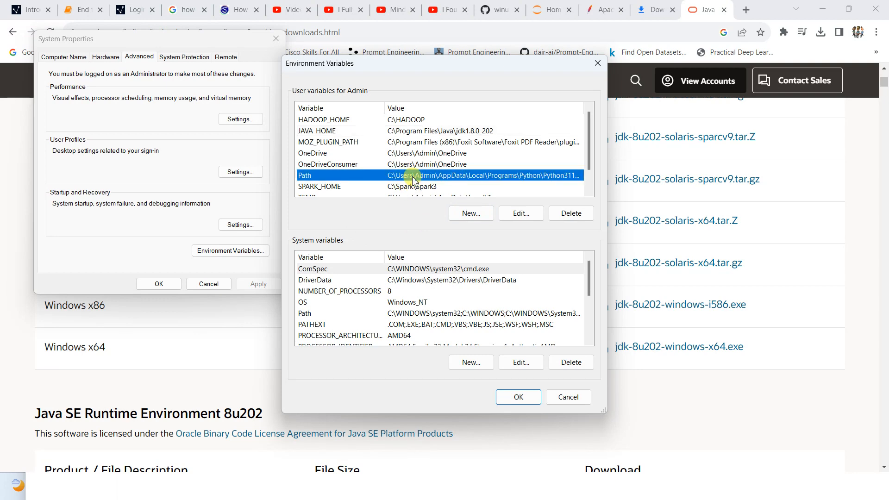
{"action": "left_click", "coordinate": [520, 214]}
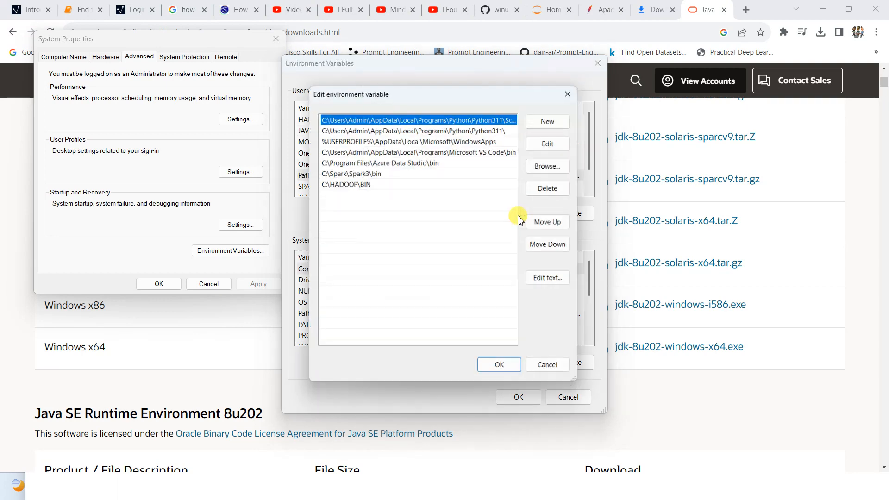
{"action": "double_click", "coordinate": [452, 173]}
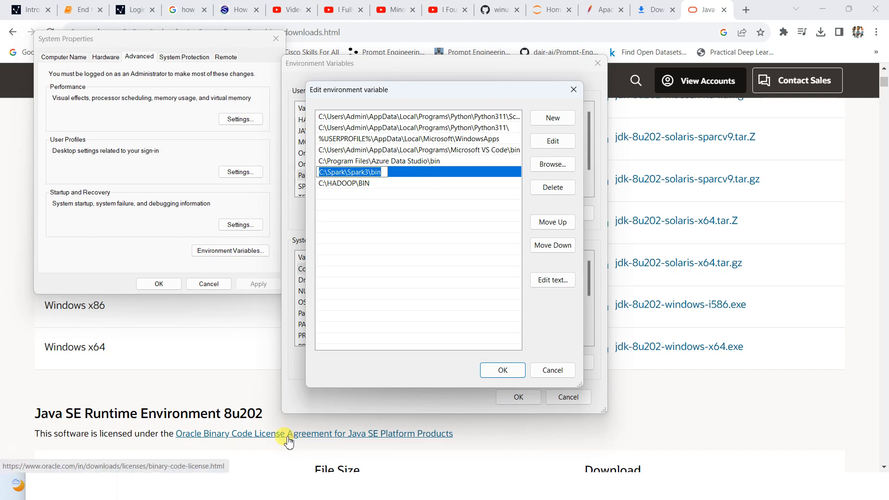
Step: Switch to File Explorer, open C:\Spark\Spark3\bin and show the folder's full path
{"action": "key", "text": "alt+Tab"}
{"action": "key", "text": "alt+Tab"}
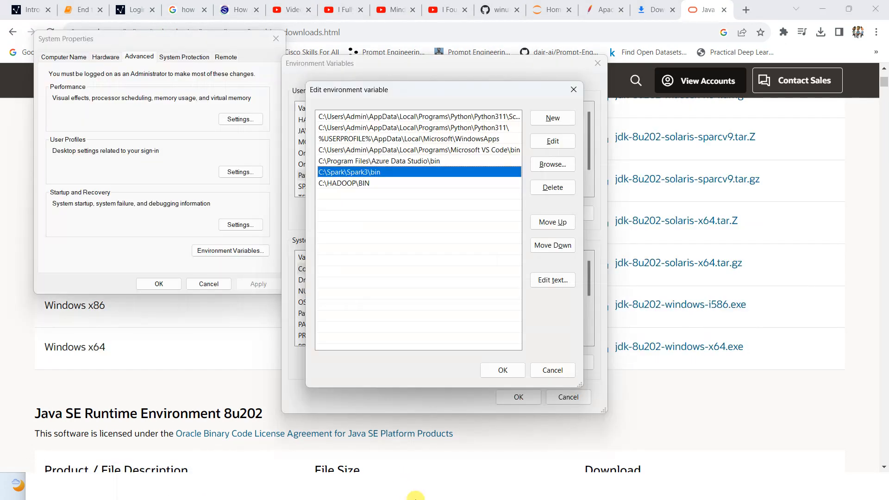
{"action": "key", "text": "alt+Tab"}
{"action": "key", "text": "alt+Tab"}
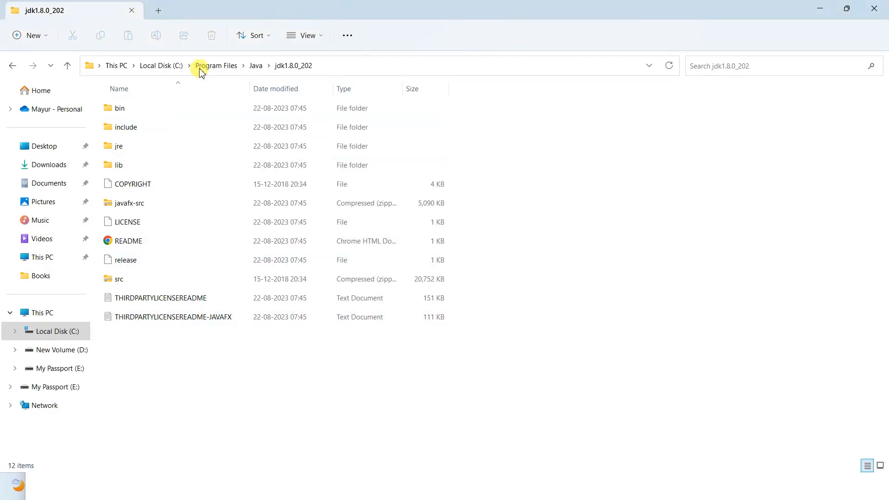
{"action": "left_click", "coordinate": [164, 66]}
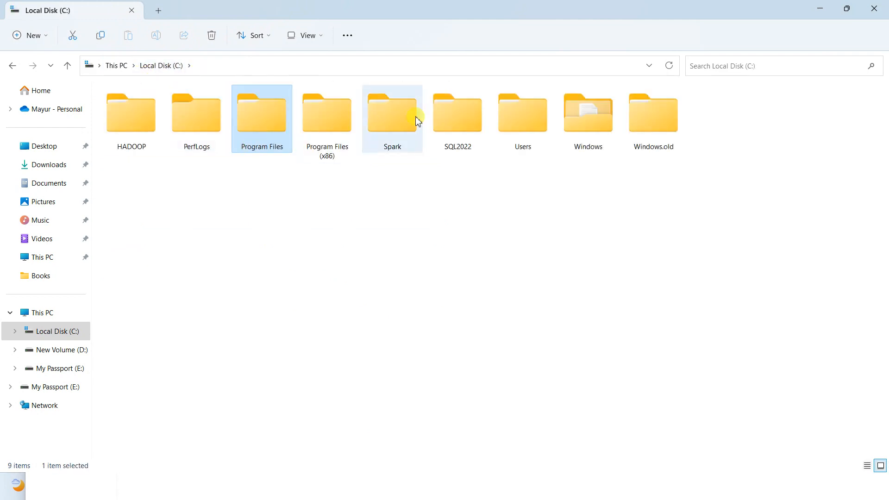
{"action": "double_click", "coordinate": [404, 119]}
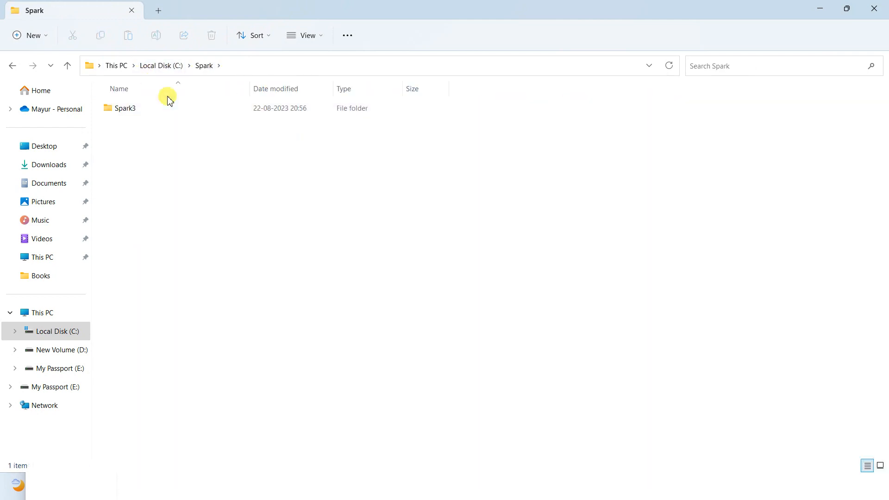
{"action": "double_click", "coordinate": [155, 109]}
{"action": "double_click", "coordinate": [155, 109]}
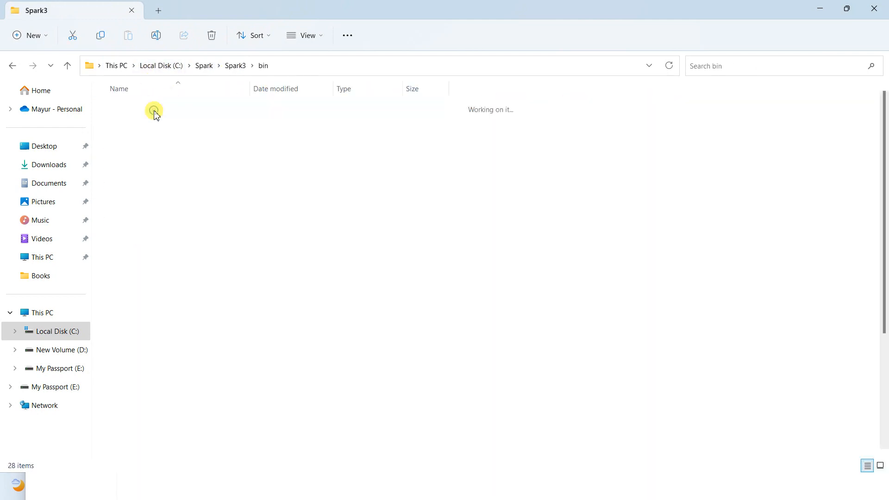
{"action": "left_click", "coordinate": [283, 65]}
Step: Return to the Path variable's entry list and highlight the C:\Spark\Spark3\bin entry's text to compare it with the folder path
{"action": "key", "text": "alt+Tab"}
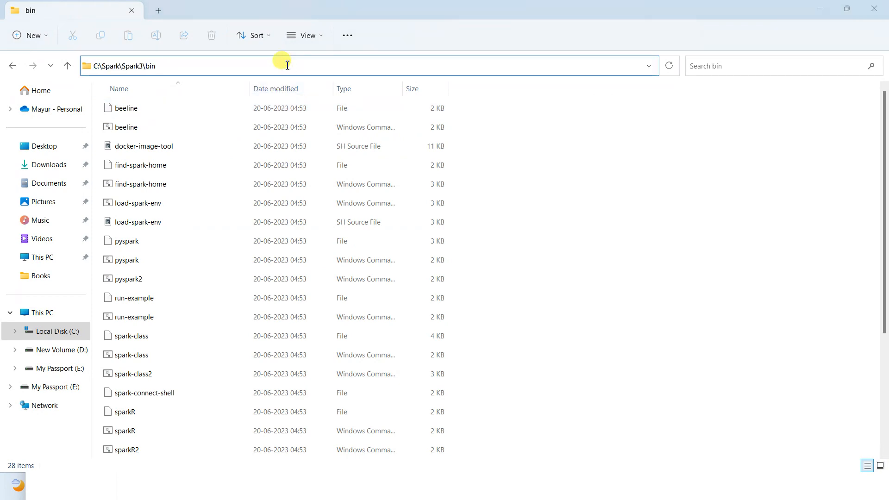
{"action": "key", "text": "Tab"}
{"action": "key", "text": "alt+Tab"}
{"action": "key", "text": "Tab"}
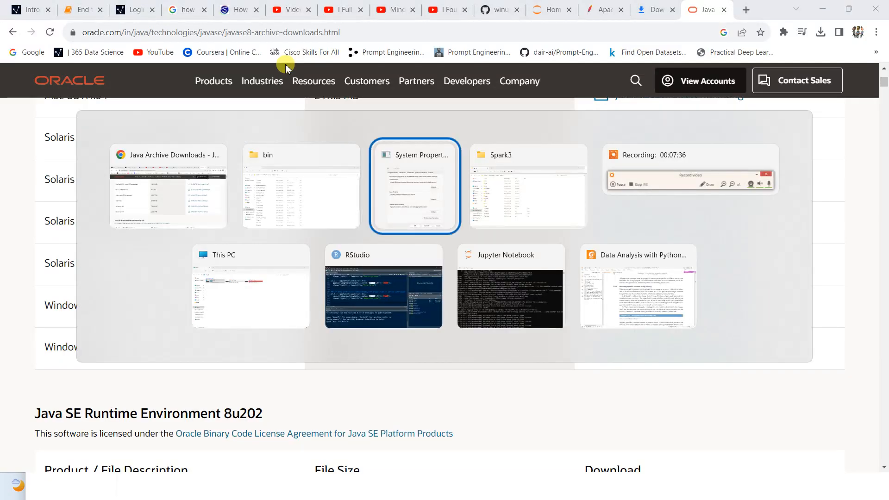
{"action": "key", "text": "Tab"}
{"action": "key", "text": "alt+Tab"}
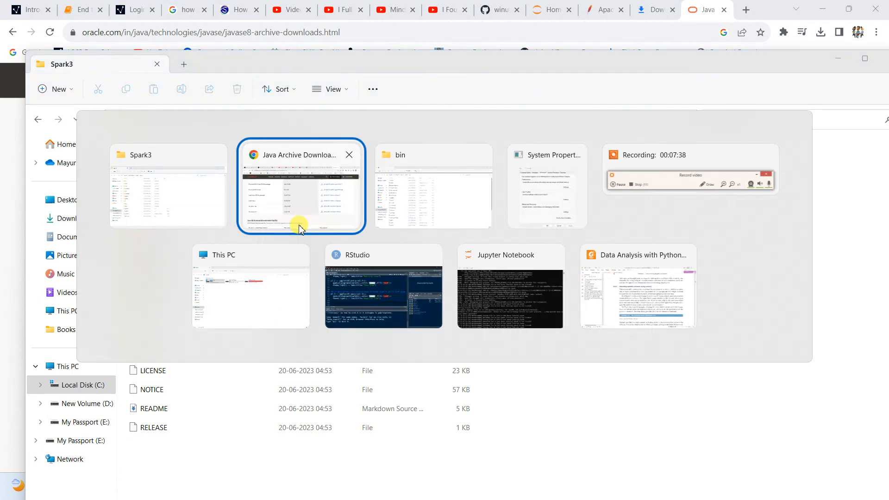
{"action": "key", "text": "Tab"}
{"action": "key", "text": "Tab"}
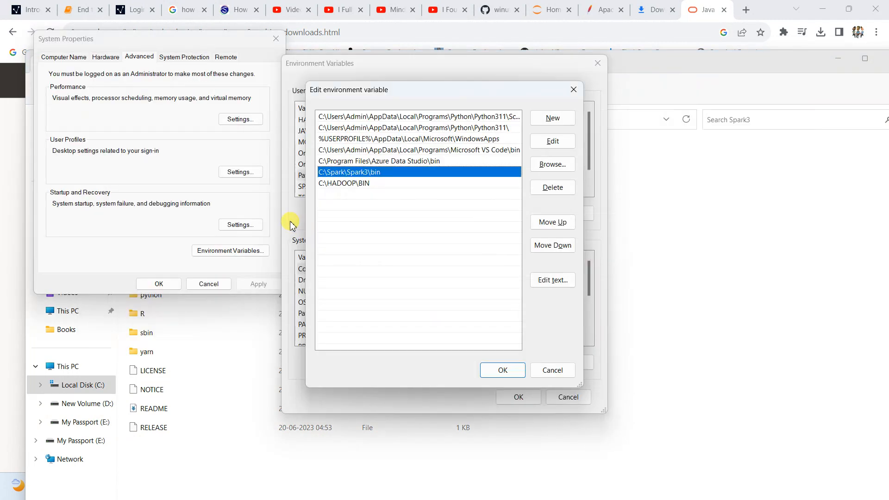
{"action": "left_click", "coordinate": [371, 172]}
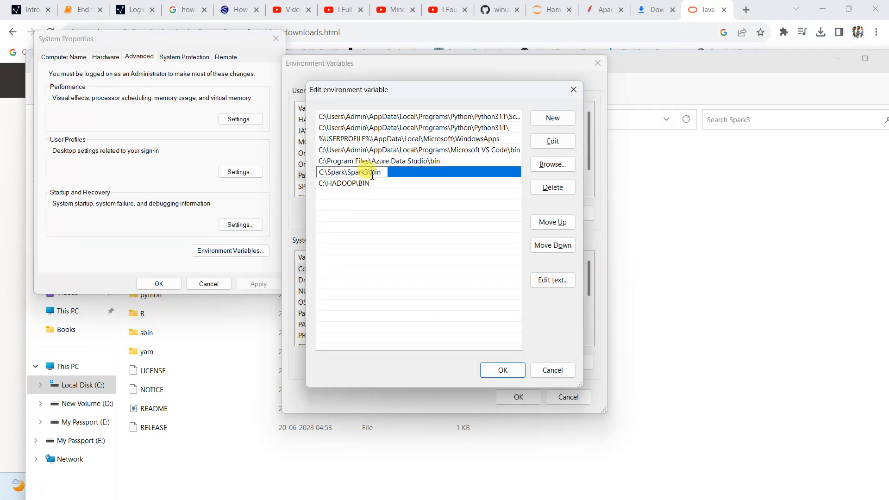
{"action": "left_click_drag", "start_coordinate": [384, 173], "coordinate": [299, 182]}
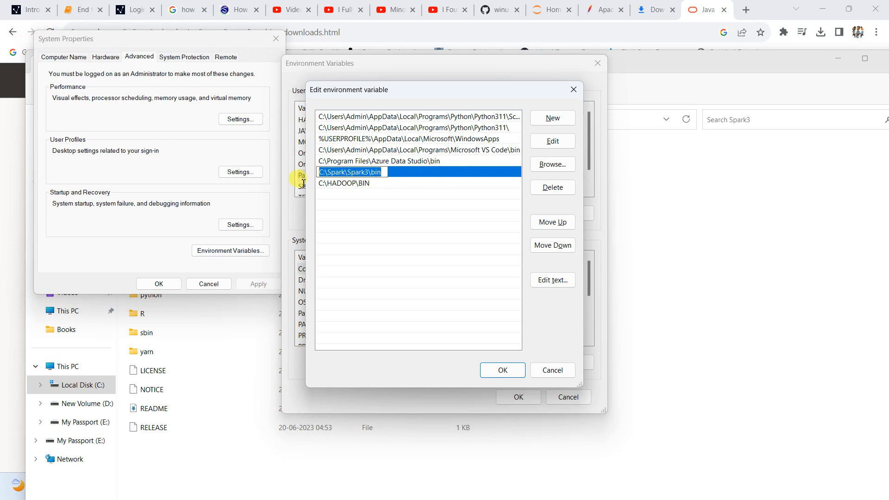
Step: Switch to File Explorer, open C:\HADOOP\BIN and show the full path of the folder containing winutils
{"action": "key", "text": "alt+Tab"}
{"action": "left_click", "coordinate": [289, 188]}
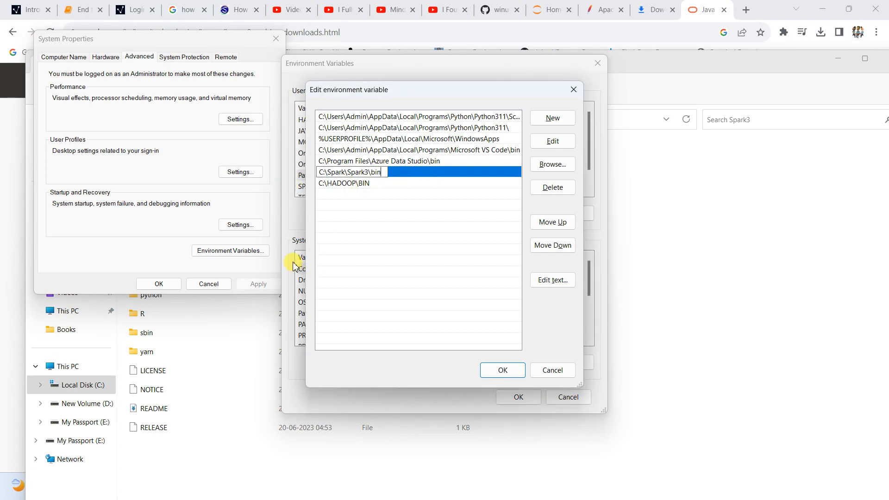
{"action": "key", "text": "alt+Tab"}
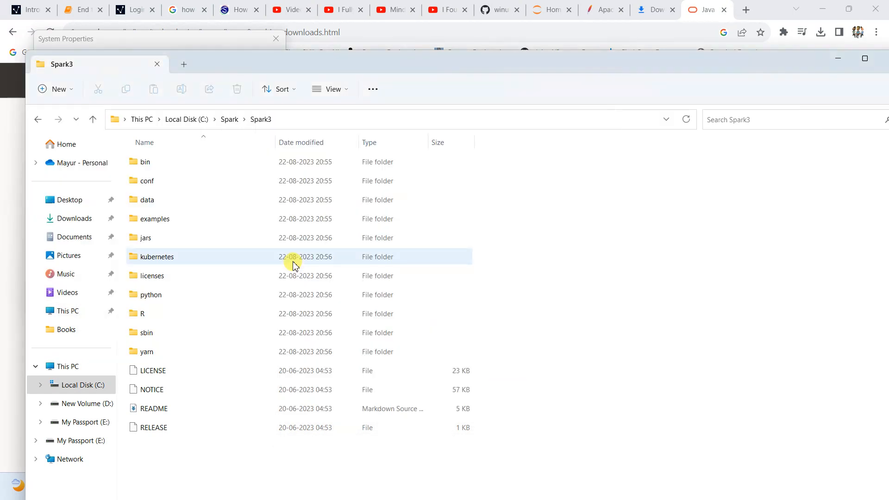
{"action": "left_click", "coordinate": [193, 121]}
{"action": "double_click", "coordinate": [158, 176]}
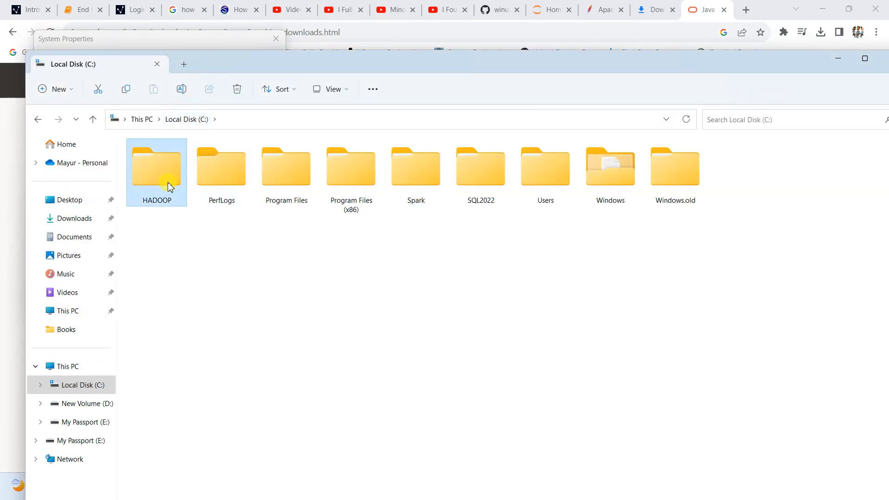
{"action": "double_click", "coordinate": [173, 163]}
{"action": "left_click", "coordinate": [289, 119]}
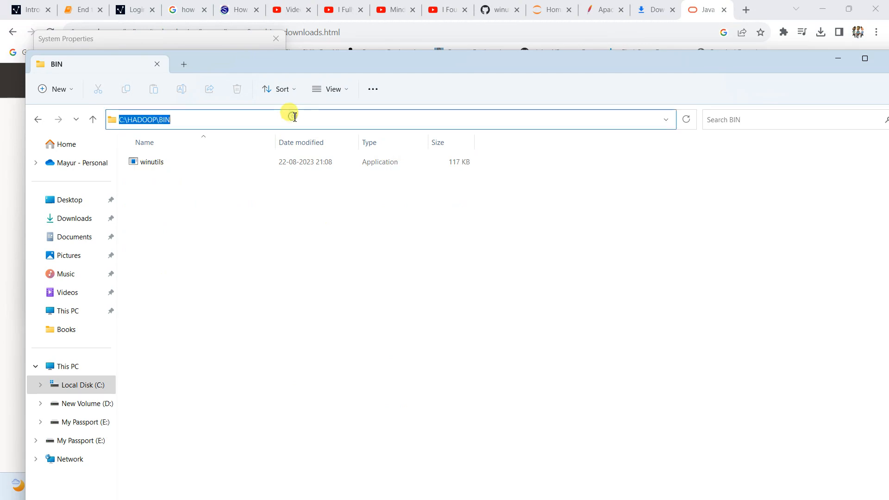
{"action": "left_click", "coordinate": [236, 115]}
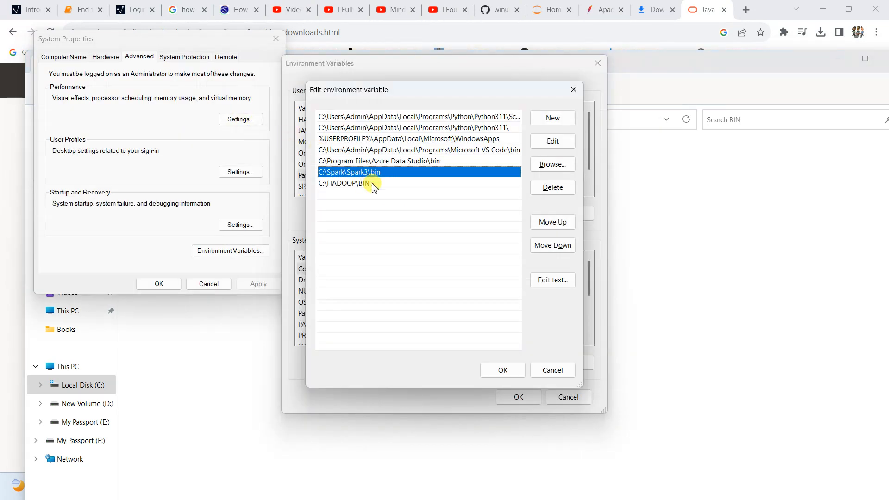
Step: Check the C:\HADOOP\BIN entry in Path, and confirm the Path, Environment Variables and System Properties dialogs
{"action": "left_click", "coordinate": [371, 185]}
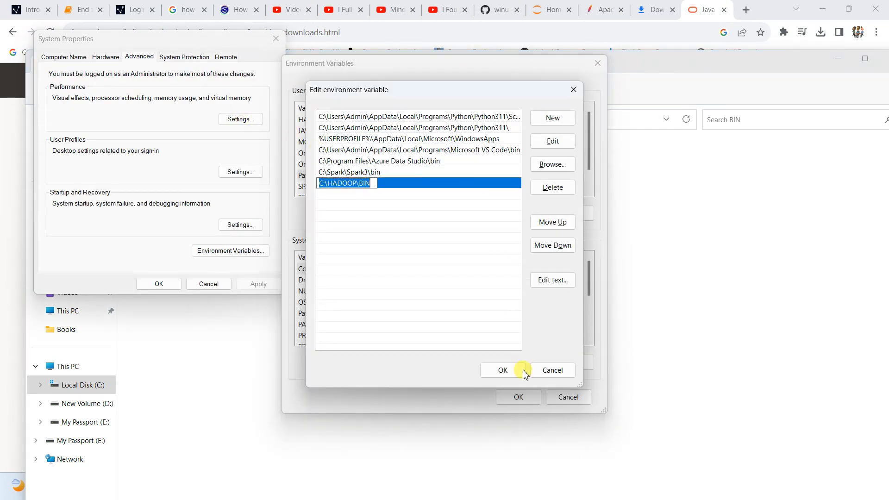
{"action": "left_click", "coordinate": [504, 369]}
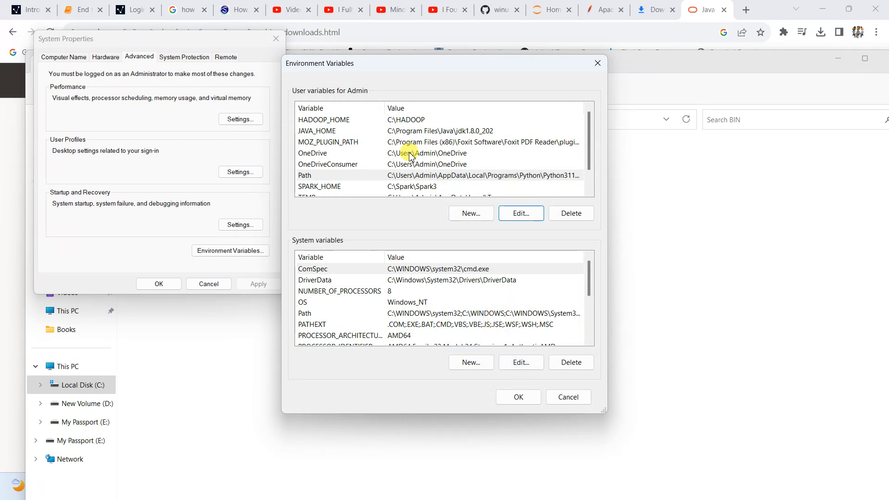
{"action": "left_click", "coordinate": [538, 399]}
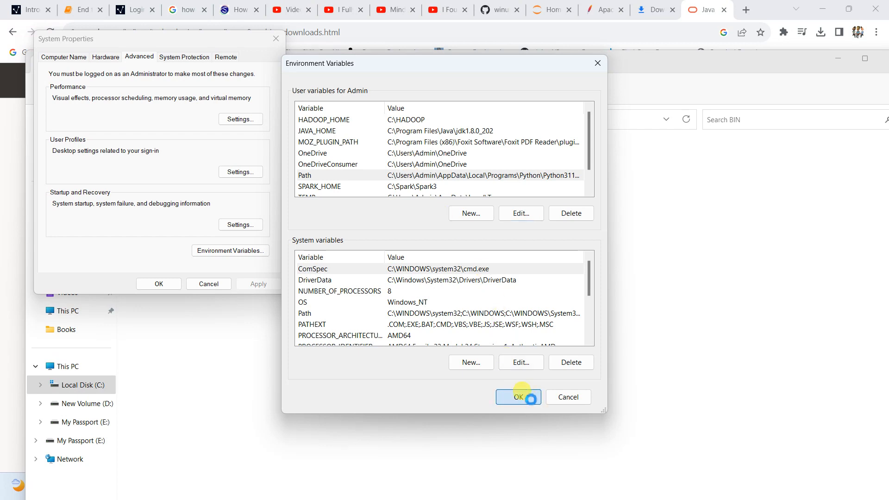
{"action": "left_click", "coordinate": [171, 288]}
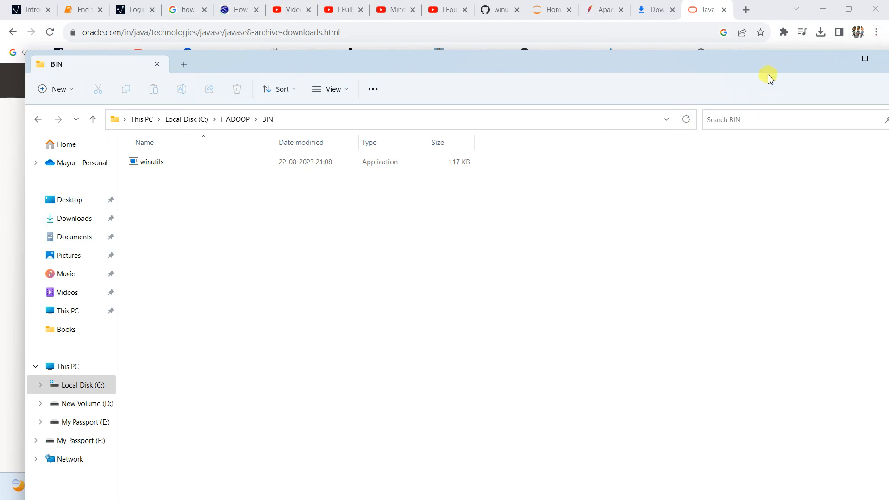
Step: Put the File Explorer window away, open a Command Prompt and run spark-shell
{"action": "left_click_drag", "start_coordinate": [760, 68], "coordinate": [683, 72]}
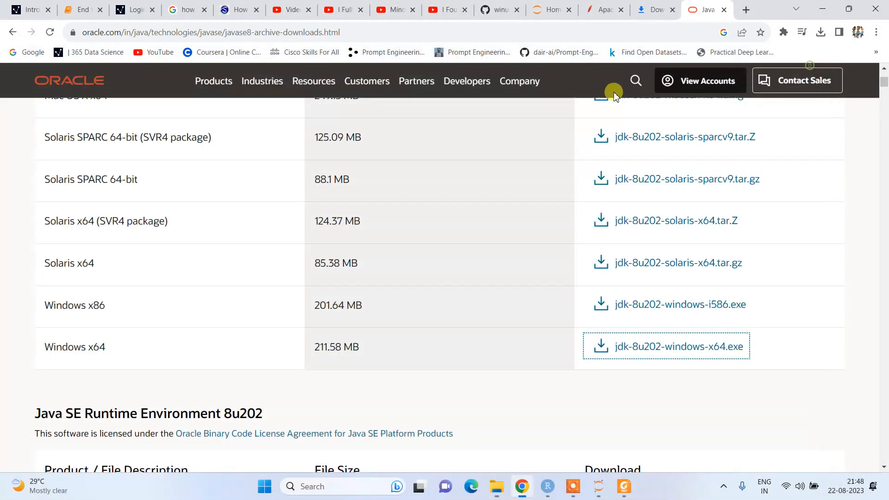
{"action": "left_click", "coordinate": [815, 63]}
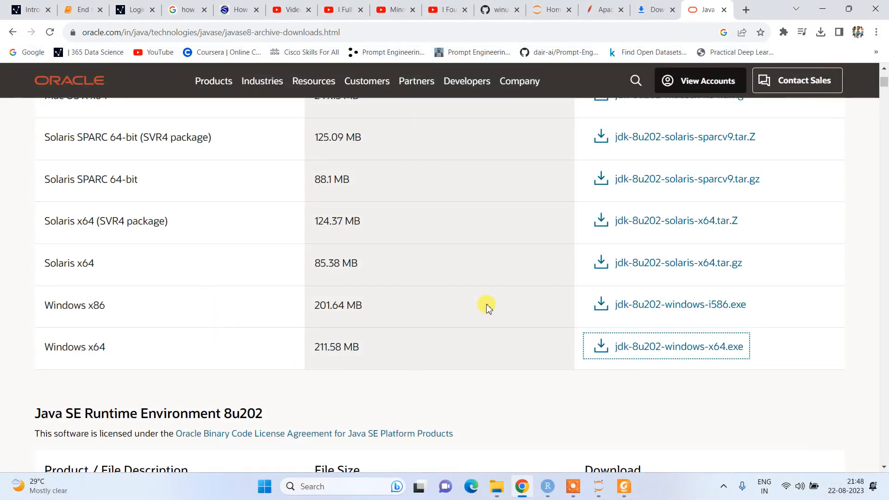
{"action": "key", "text": "super+r"}
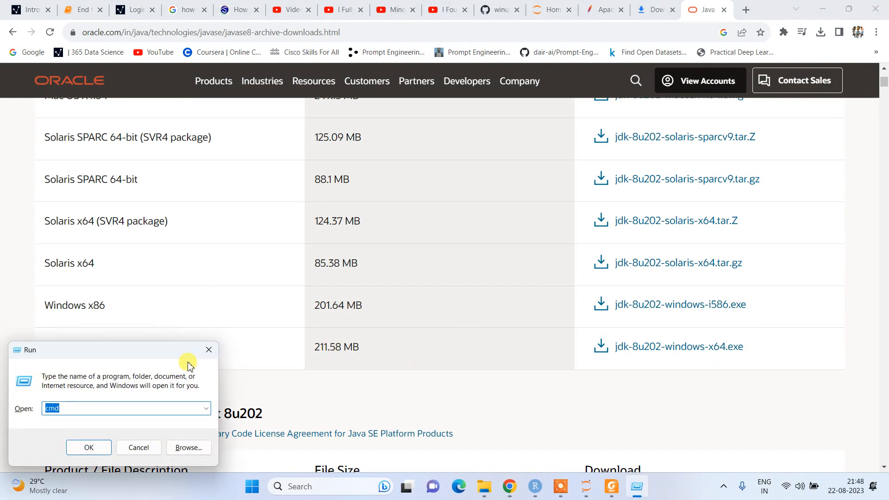
{"action": "key", "text": "Return"}
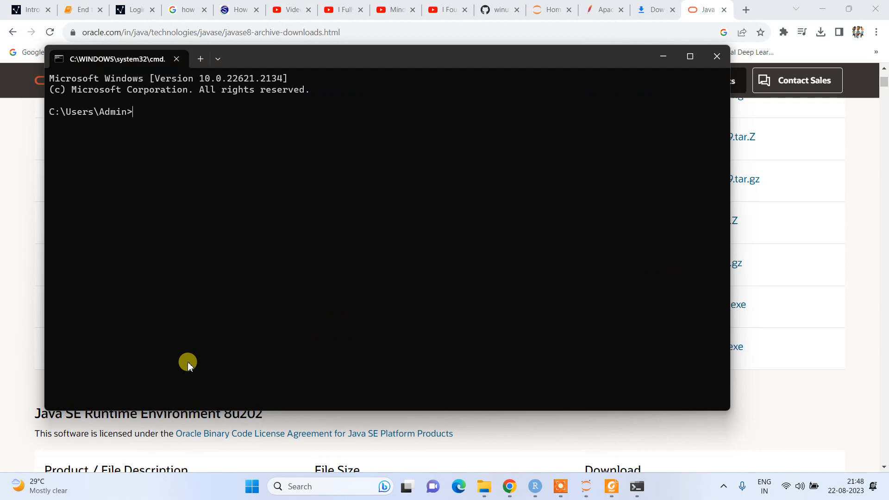
{"action": "type", "text": "spark-shell"}
{"action": "key", "text": "Return"}
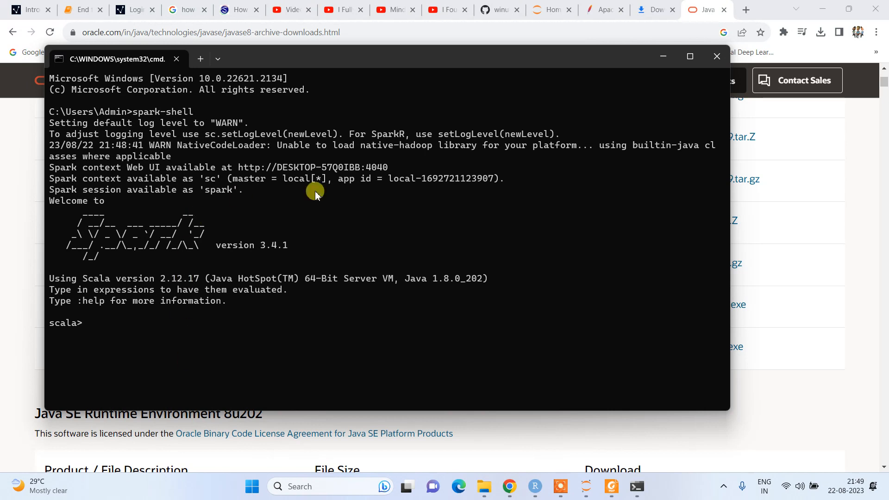
Step: Minimize the Command Prompt, show the End to End Spark Tutorial notebook in Chrome, and launch Anaconda Prompt
{"action": "left_click", "coordinate": [664, 56]}
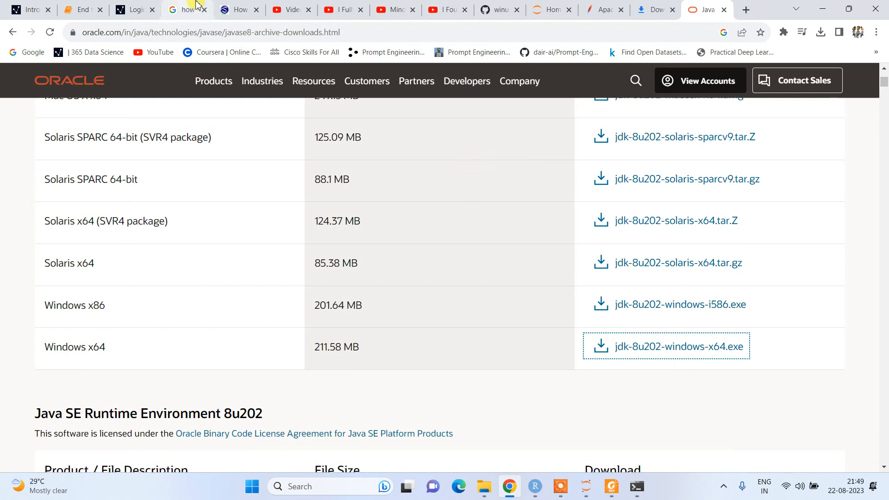
{"action": "left_click", "coordinate": [98, 5]}
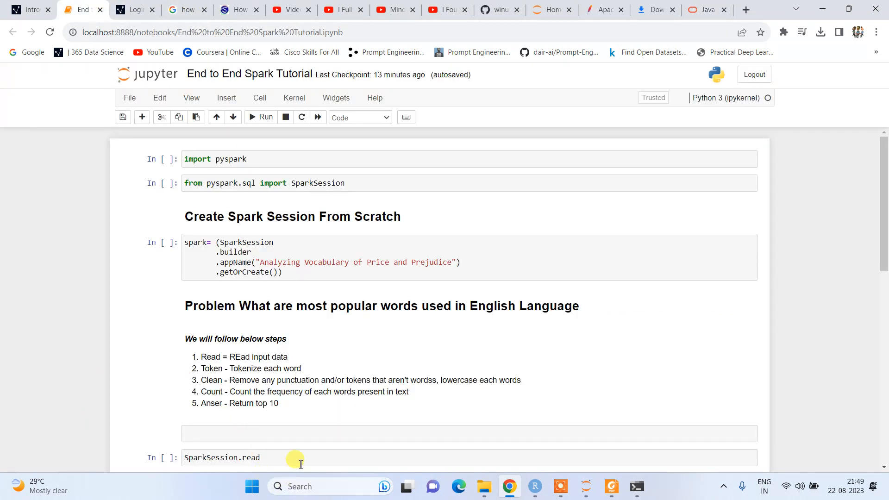
{"action": "left_click", "coordinate": [254, 487]}
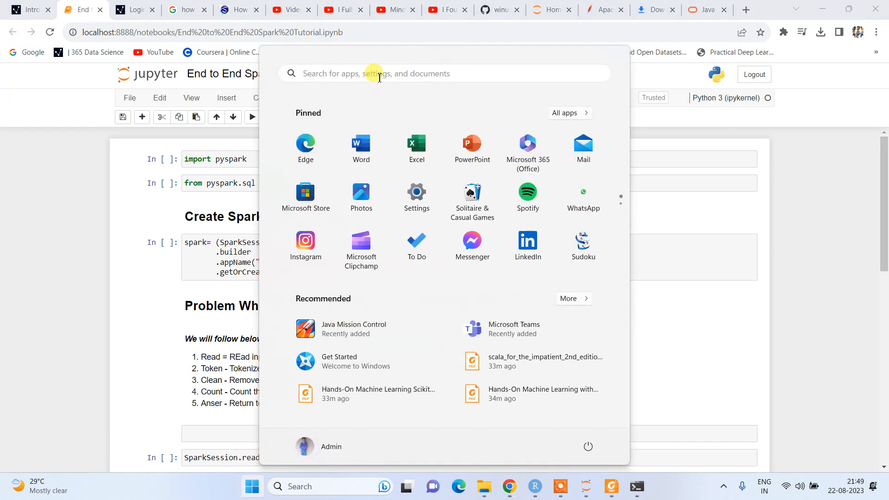
{"action": "left_click", "coordinate": [379, 76]}
{"action": "type", "text": "ana"}
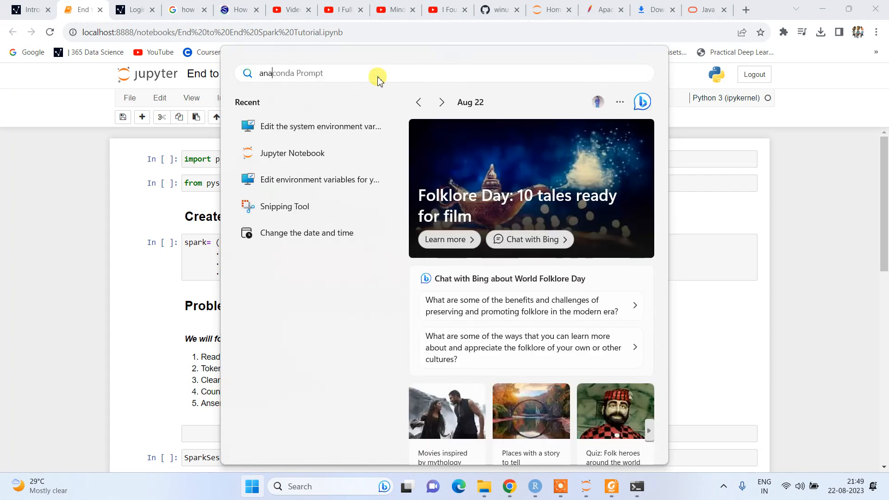
{"action": "type", "text": "co"}
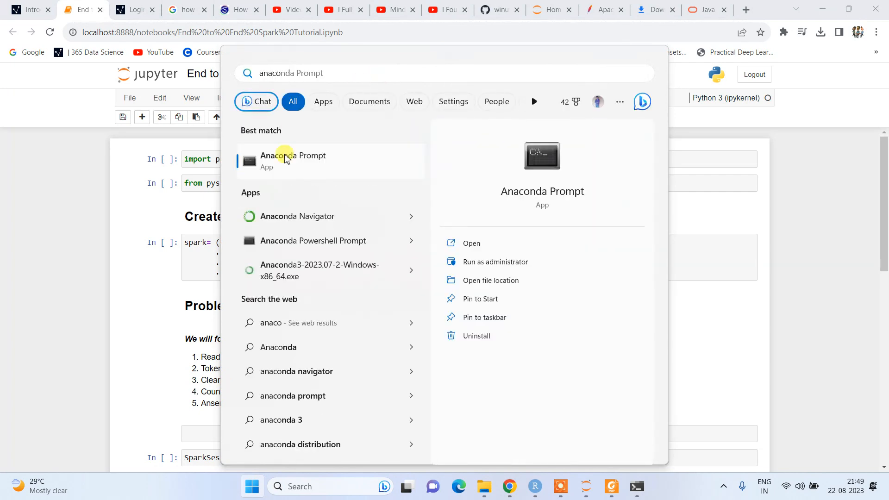
{"action": "left_click", "coordinate": [285, 159]}
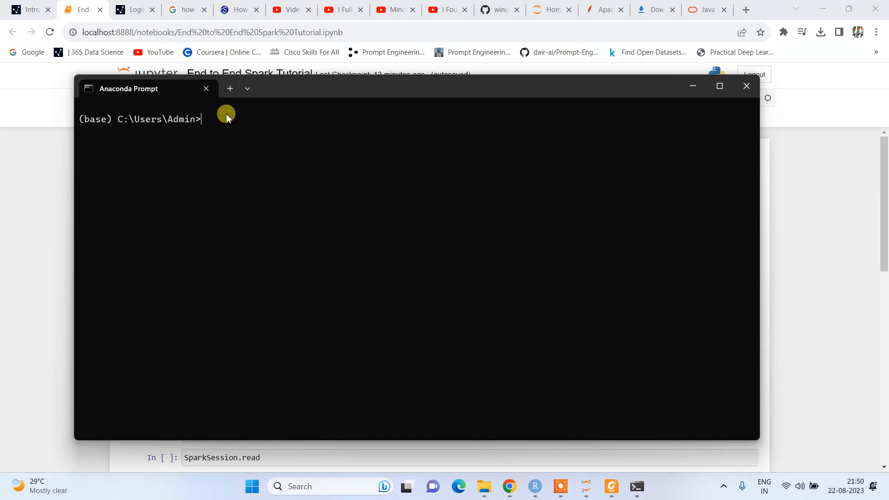
Step: Run pip install pyspark in Anaconda Prompt and return to the End to End Spark Tutorial notebook
{"action": "type", "text": "p"}
{"action": "type", "text": "ip install"}
{"action": "type", "text": " pyq"}
{"action": "key", "text": "BackSpace"}
{"action": "type", "text": "spark"}
{"action": "key", "text": "Return"}
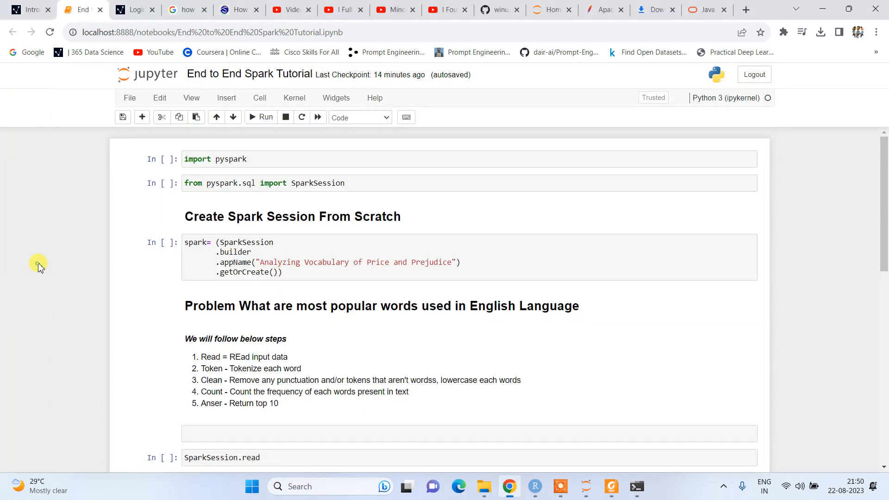
{"action": "left_click", "coordinate": [37, 268]}
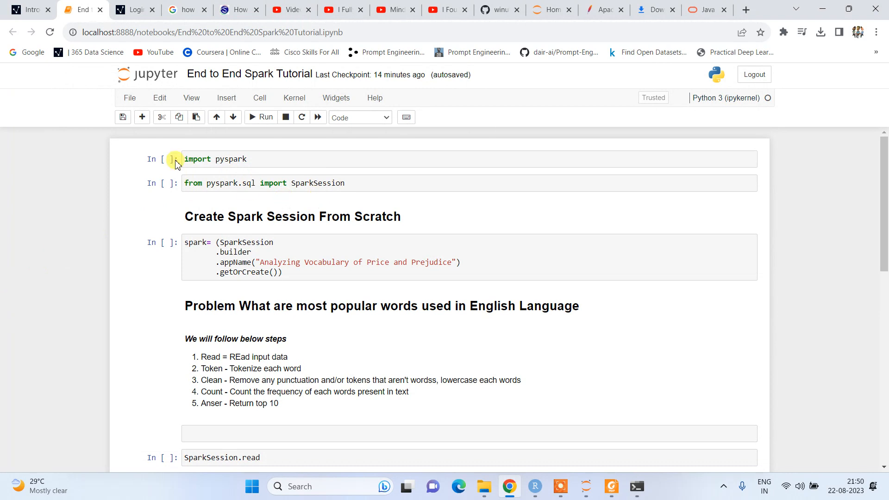